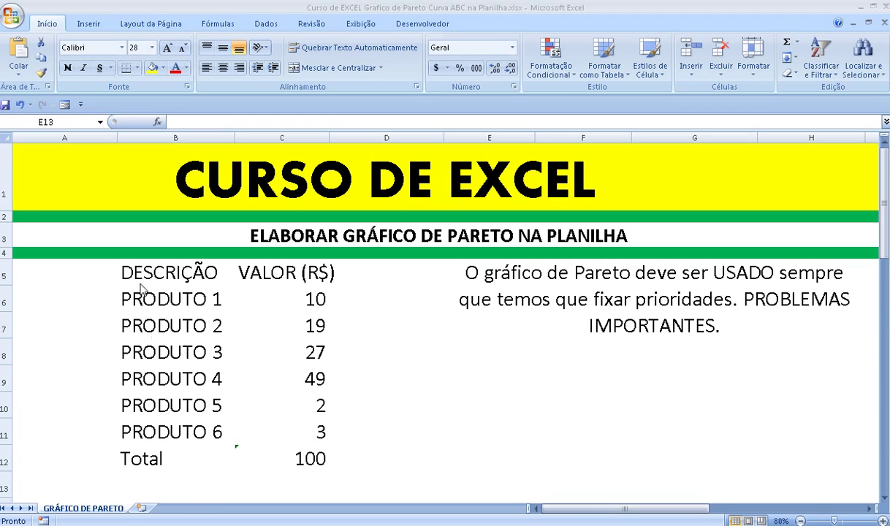
Fill header cells B5:C5 (DESCRIÇÃO, VALOR (R$)) with a dark grey swatch.
{"action": "left_click_drag", "start_coordinate": [136, 269], "coordinate": [290, 272]}
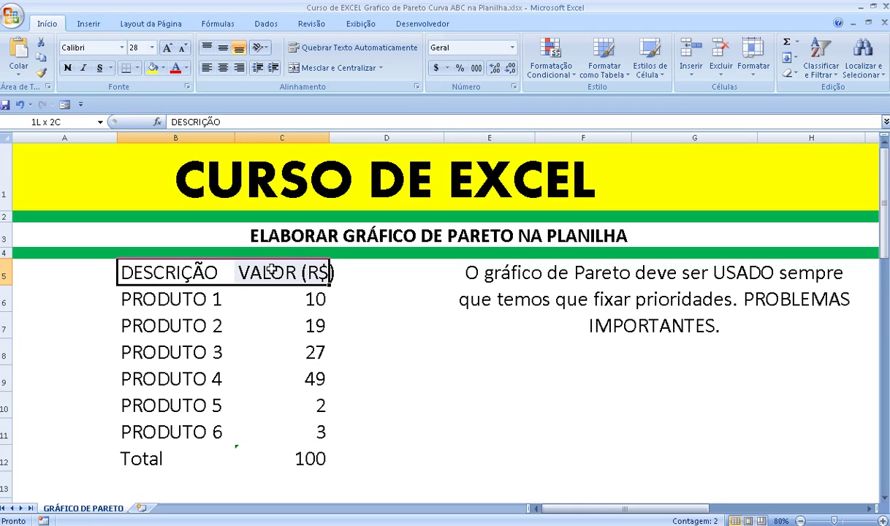
{"action": "left_click", "coordinate": [164, 71]}
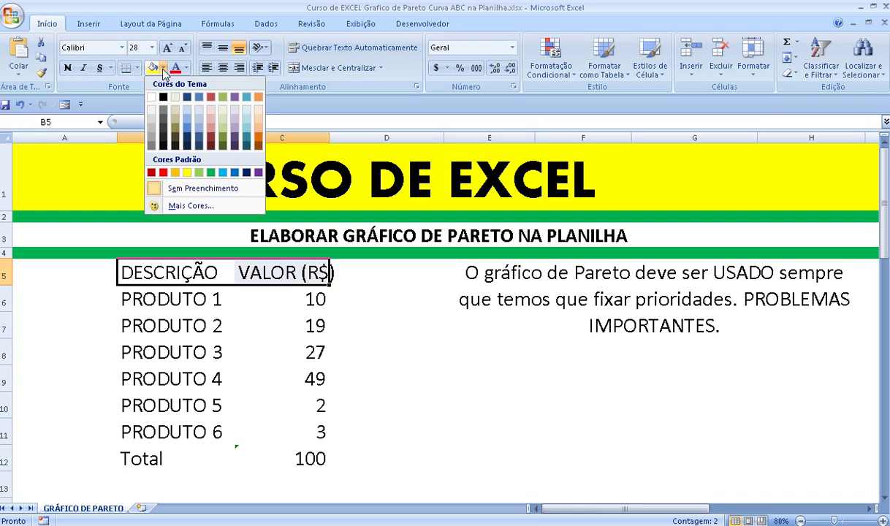
{"action": "left_click", "coordinate": [157, 107]}
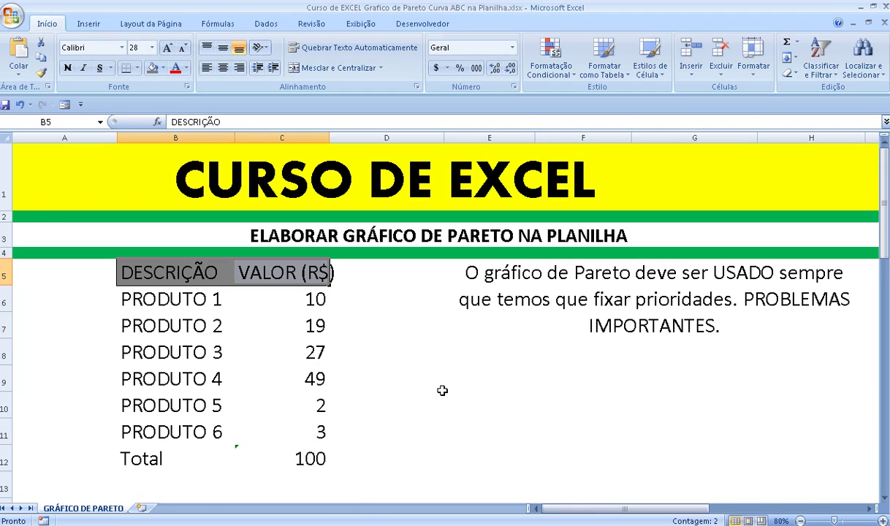
{"action": "left_click", "coordinate": [422, 371]}
{"action": "left_click", "coordinate": [477, 357]}
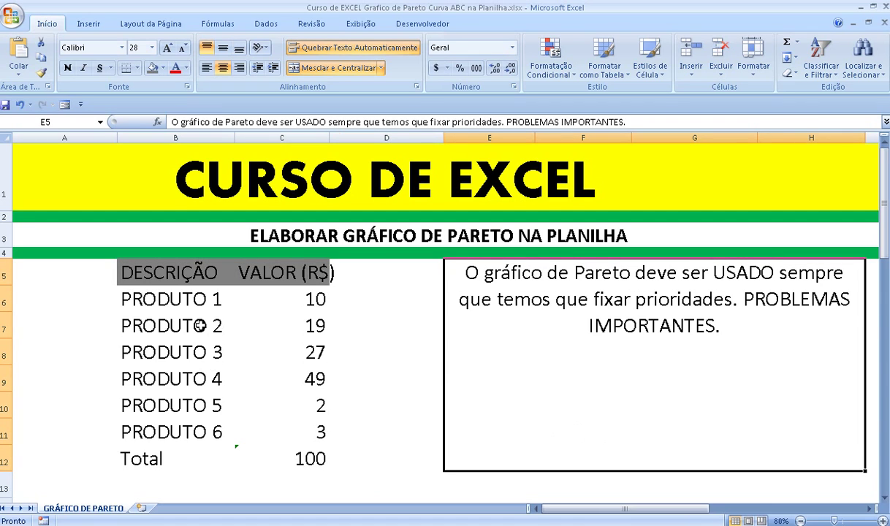
Enter the label CONTROLE DE ESTOQUE in B13 below the Total row.
{"action": "left_click", "coordinate": [146, 488]}
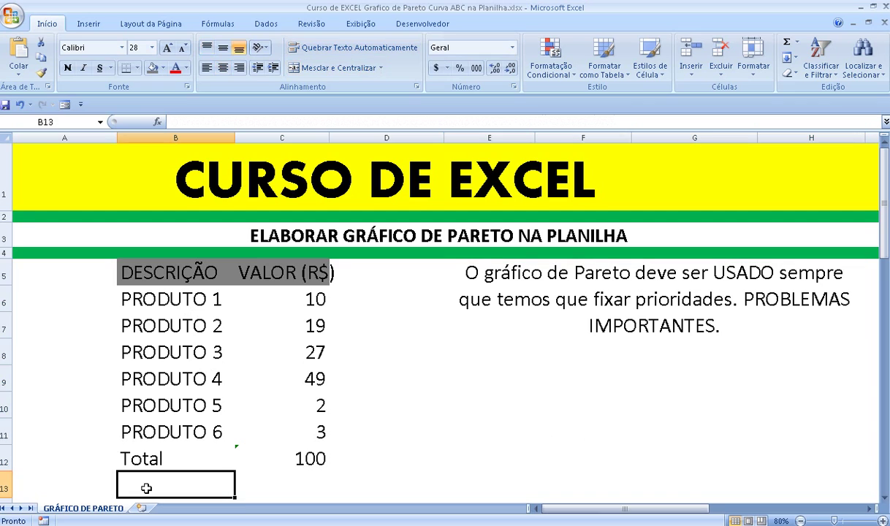
{"action": "type", "text": "CONTRO"}
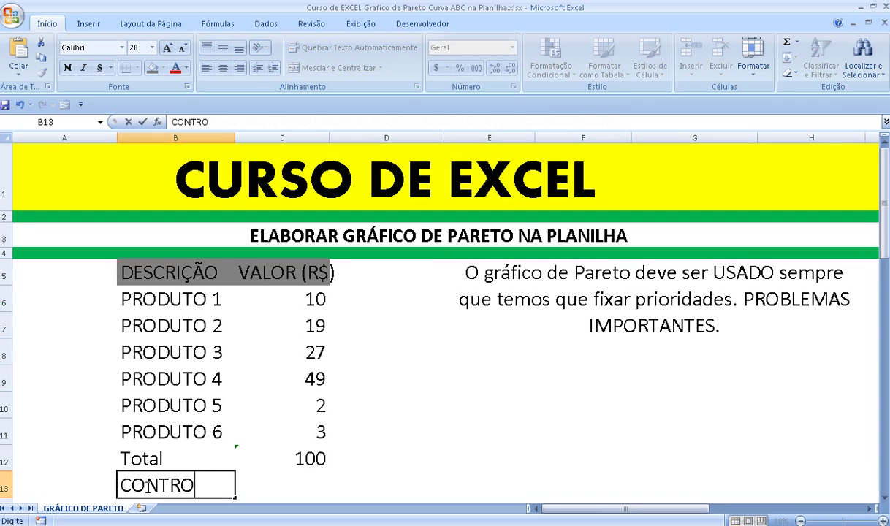
{"action": "type", "text": "LE DE EST"}
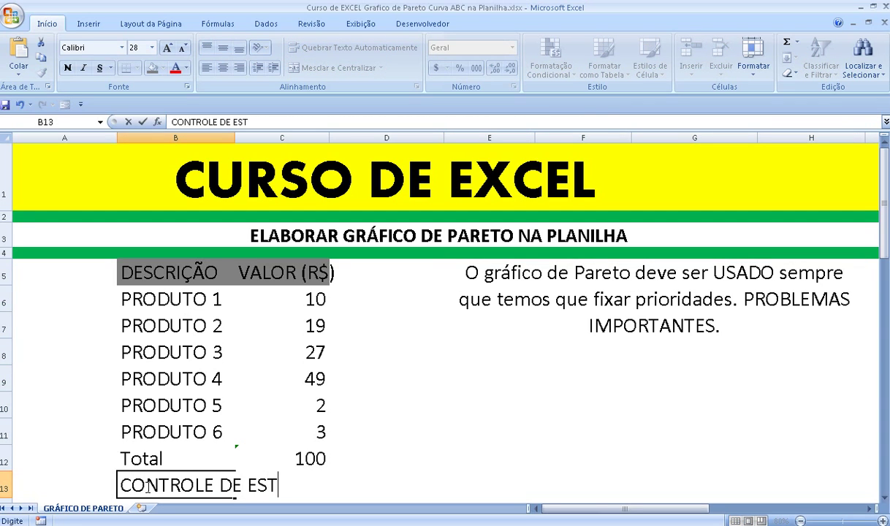
{"action": "type", "text": "OQUE"}
{"action": "key", "text": "Return"}
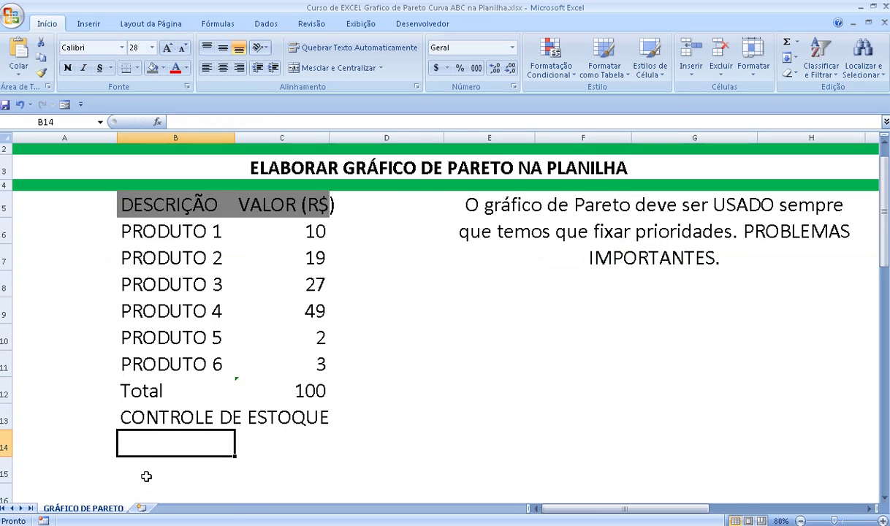
Review the Total and six product values, then select the product table B5:C11 with headers.
{"action": "scroll", "coordinate": [146, 477], "scroll_direction": "up", "scroll_amount": 1}
{"action": "left_click", "coordinate": [267, 459]}
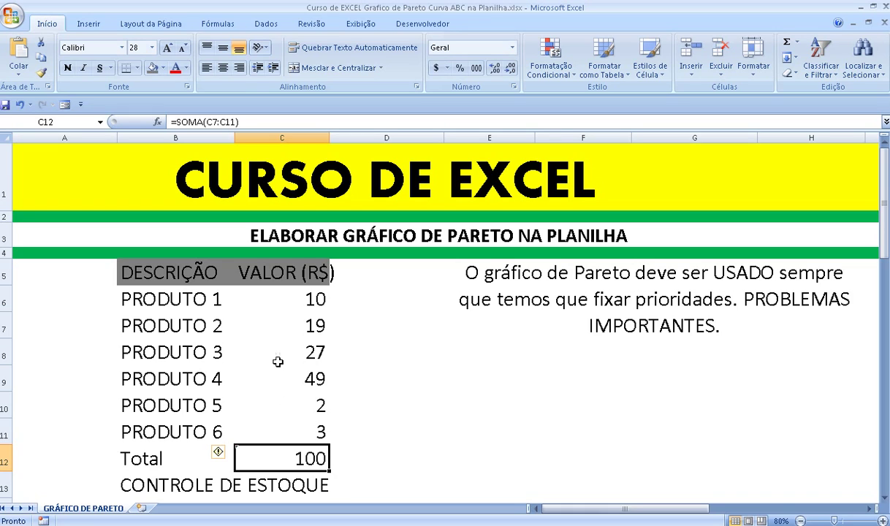
{"action": "left_click", "coordinate": [312, 292]}
{"action": "left_click", "coordinate": [310, 322]}
{"action": "left_click", "coordinate": [317, 352]}
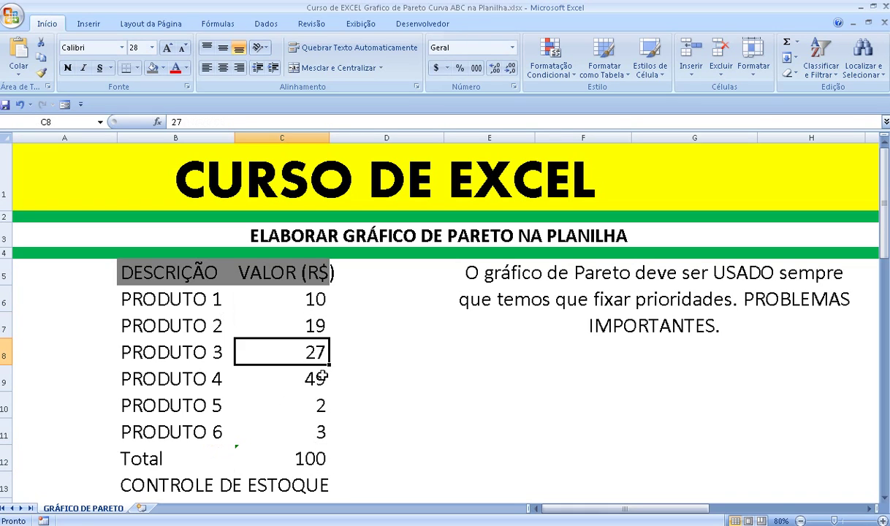
{"action": "left_click", "coordinate": [307, 381]}
{"action": "left_click", "coordinate": [305, 406]}
{"action": "left_click", "coordinate": [306, 431]}
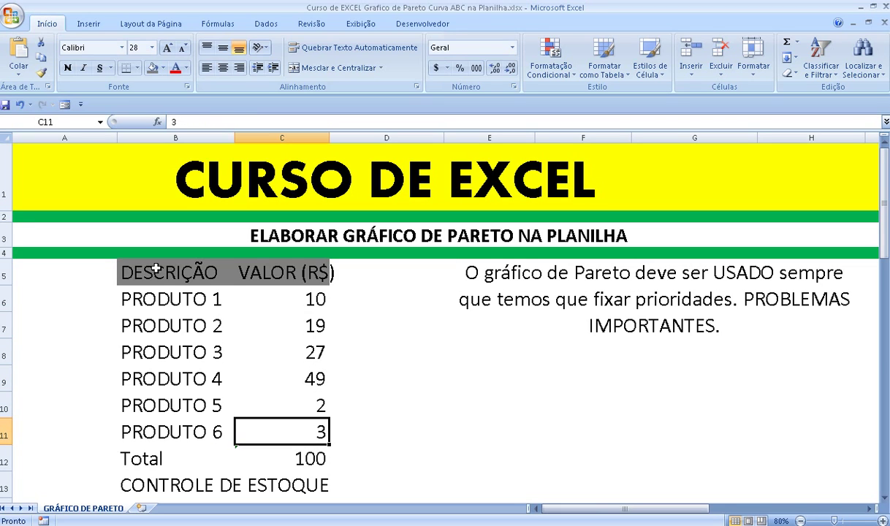
{"action": "left_click_drag", "start_coordinate": [149, 267], "coordinate": [288, 446]}
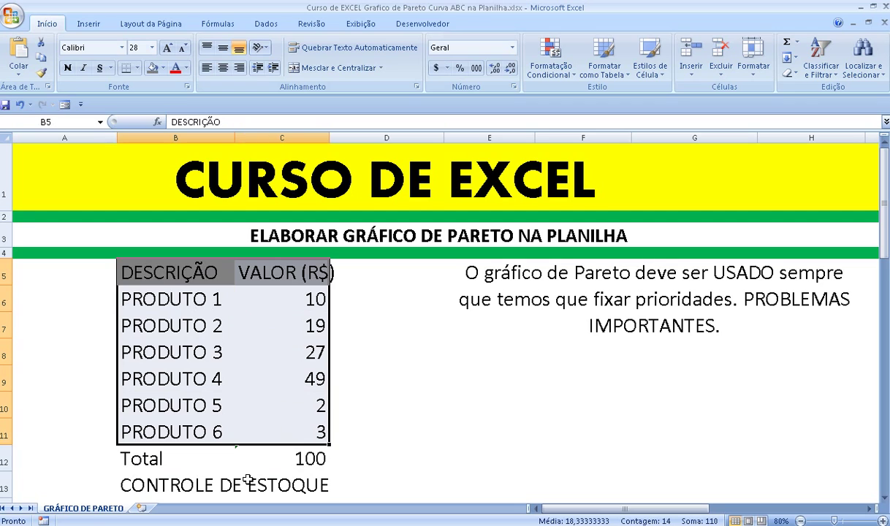
Sort the table by VALOR (R$) in Do Maior para o Menor order, putting 49 first.
{"action": "left_click", "coordinate": [268, 25]}
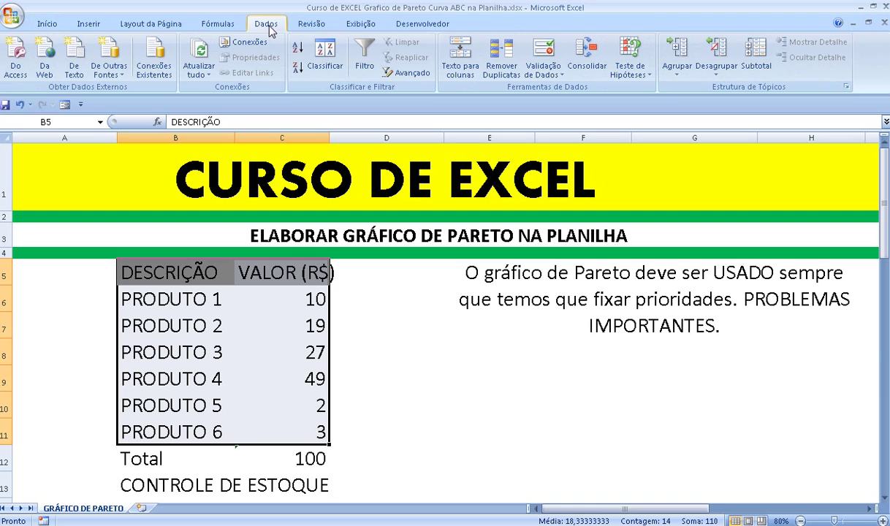
{"action": "left_click", "coordinate": [336, 57]}
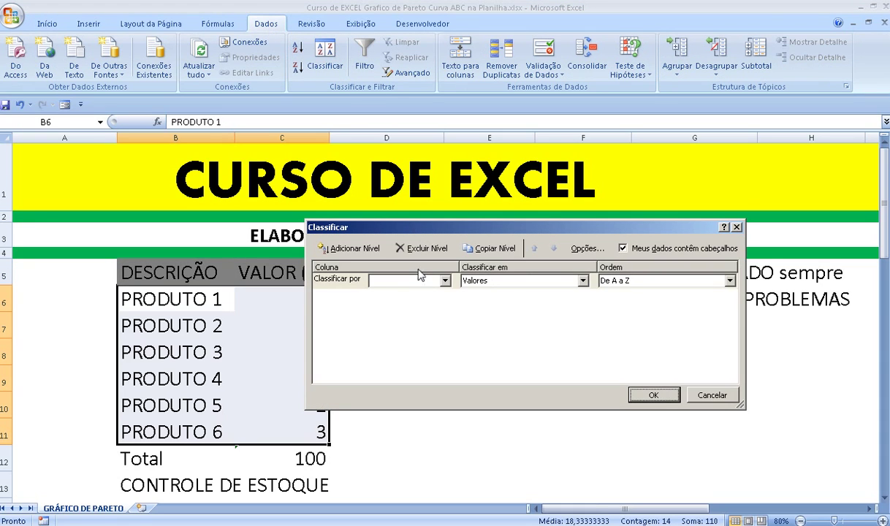
{"action": "left_click", "coordinate": [444, 281]}
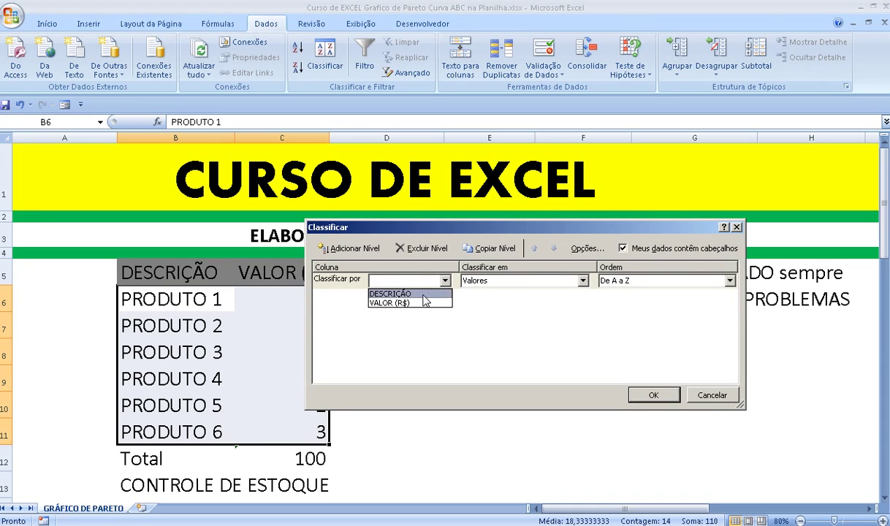
{"action": "left_click", "coordinate": [401, 303]}
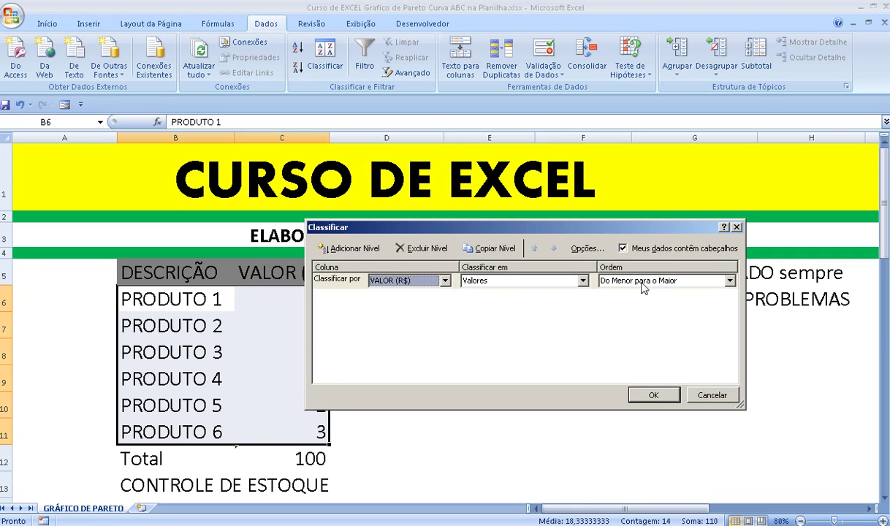
{"action": "left_click", "coordinate": [730, 283]}
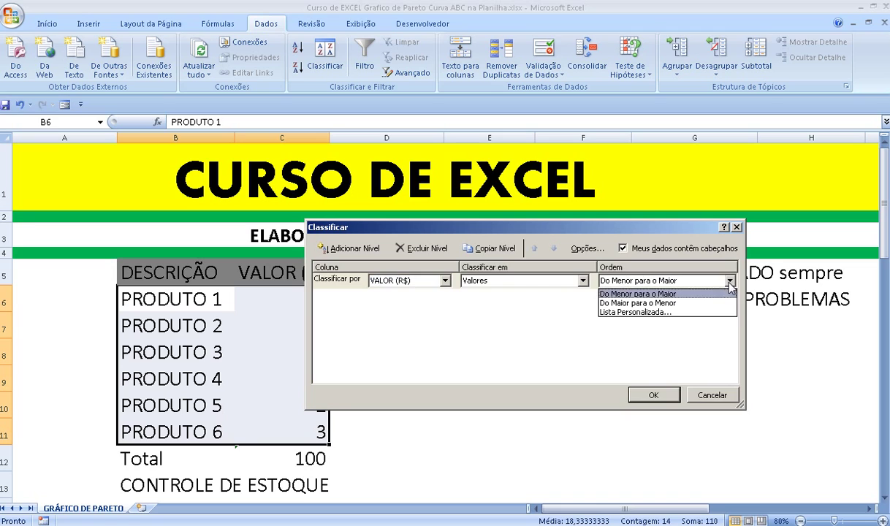
{"action": "left_click", "coordinate": [663, 305]}
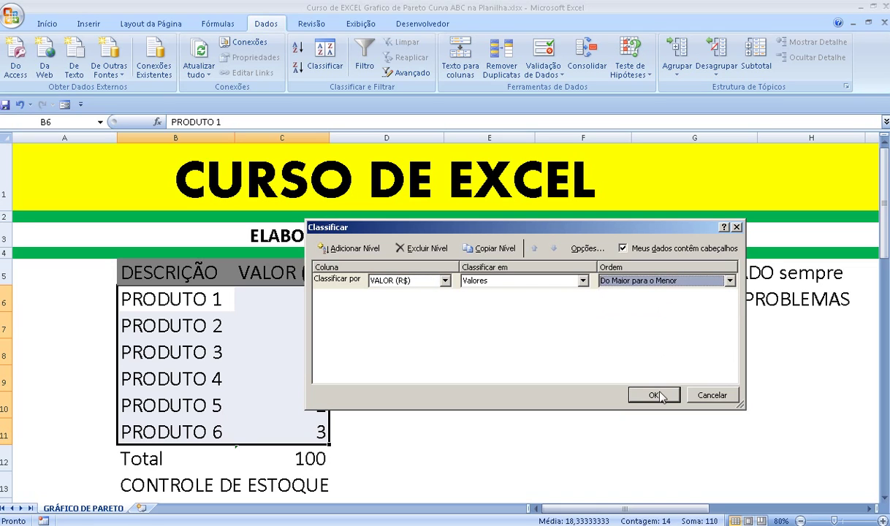
{"action": "left_click", "coordinate": [655, 395]}
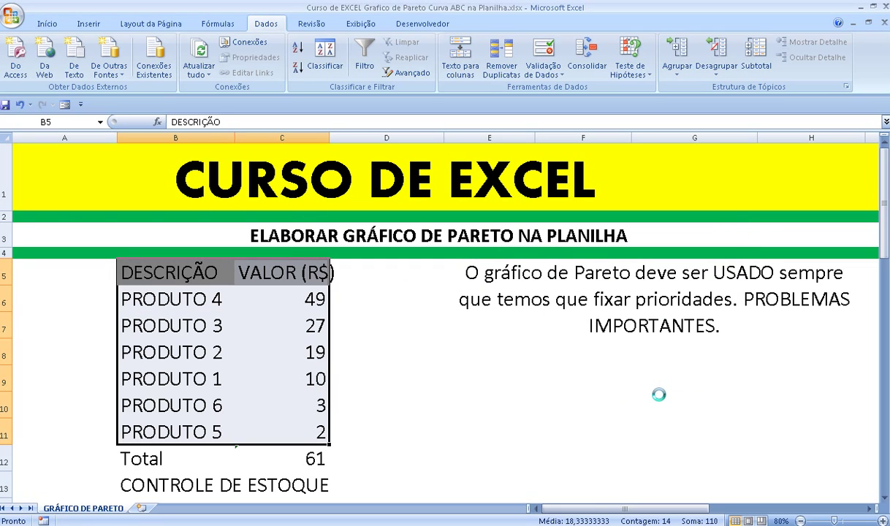
Check each sorted product value and the Total cell showing 61.
{"action": "left_click", "coordinate": [310, 303]}
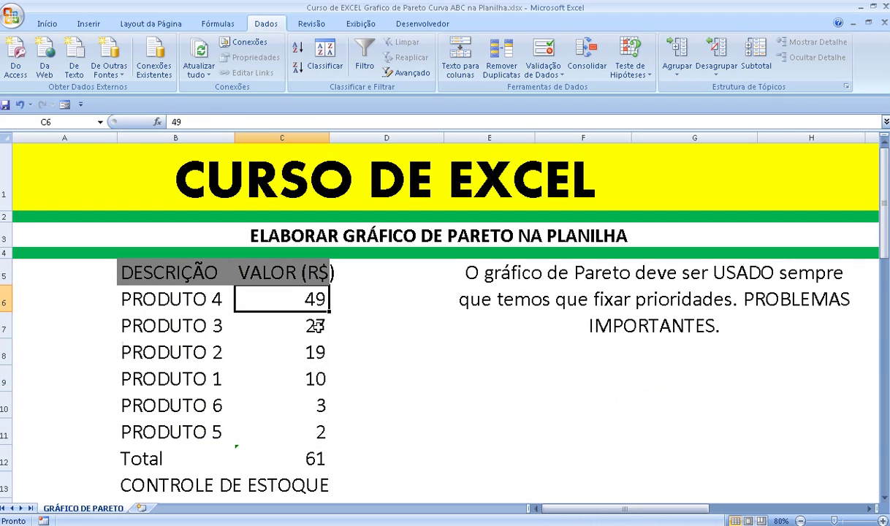
{"action": "left_click", "coordinate": [307, 323]}
{"action": "left_click", "coordinate": [312, 348]}
{"action": "left_click", "coordinate": [327, 378]}
{"action": "left_click", "coordinate": [325, 404]}
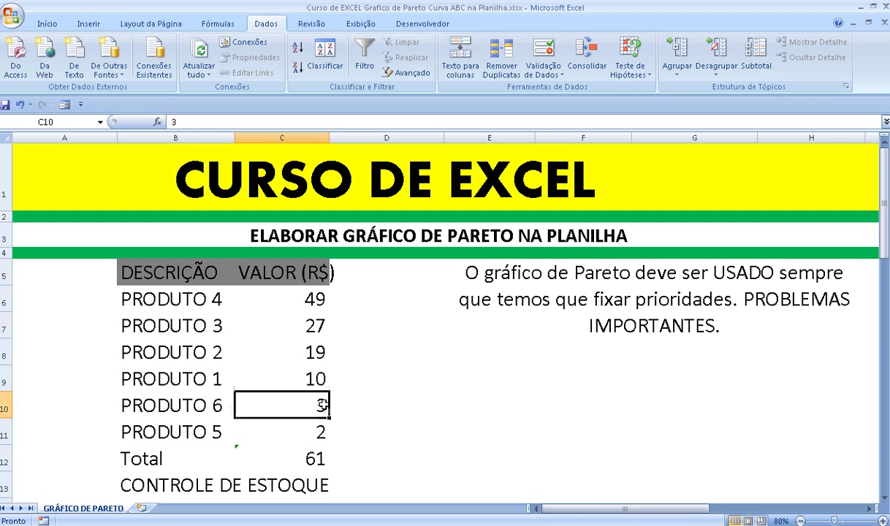
{"action": "left_click", "coordinate": [323, 431]}
{"action": "left_click", "coordinate": [316, 459]}
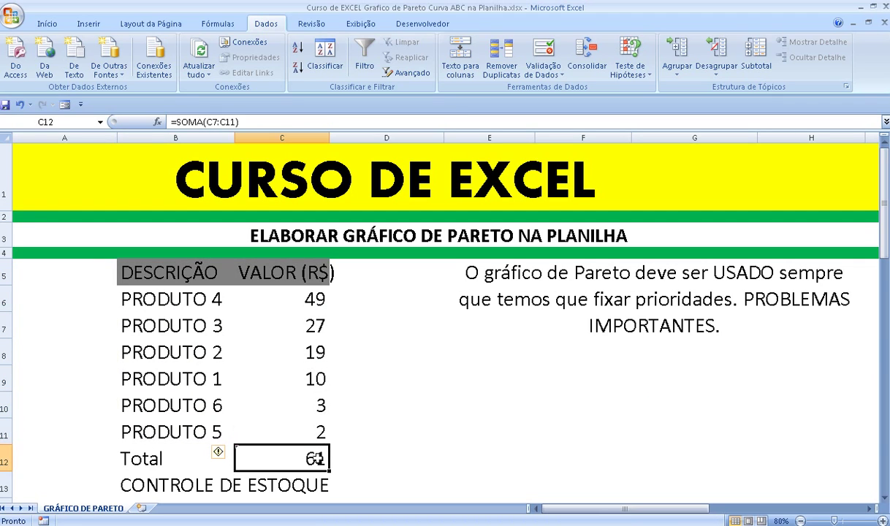
Rebuild the Total in C12 as an AutoSum of the six values and verify its range.
{"action": "left_click", "coordinate": [47, 24]}
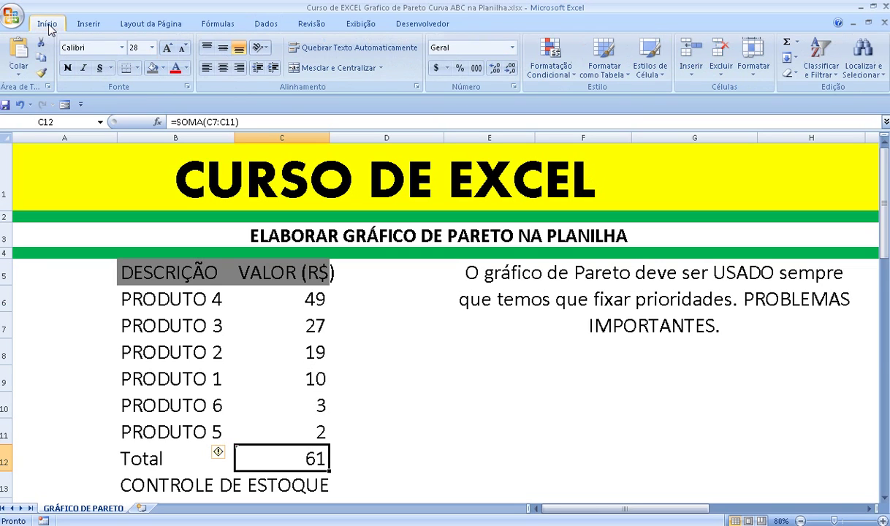
{"action": "left_click", "coordinate": [786, 41]}
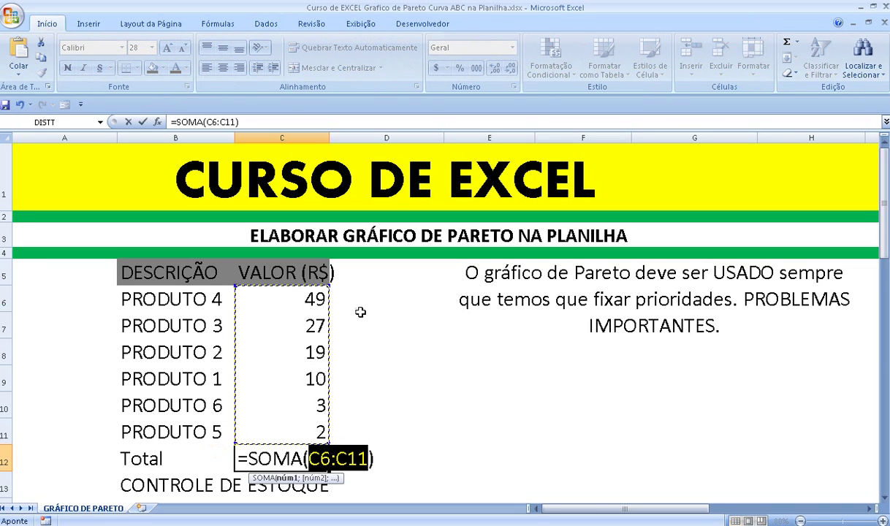
{"action": "key", "text": "Return"}
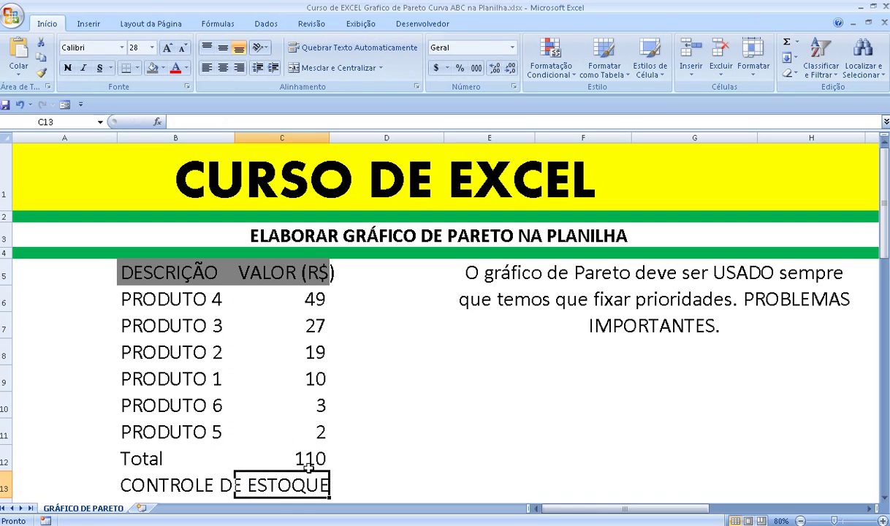
{"action": "left_click", "coordinate": [300, 459]}
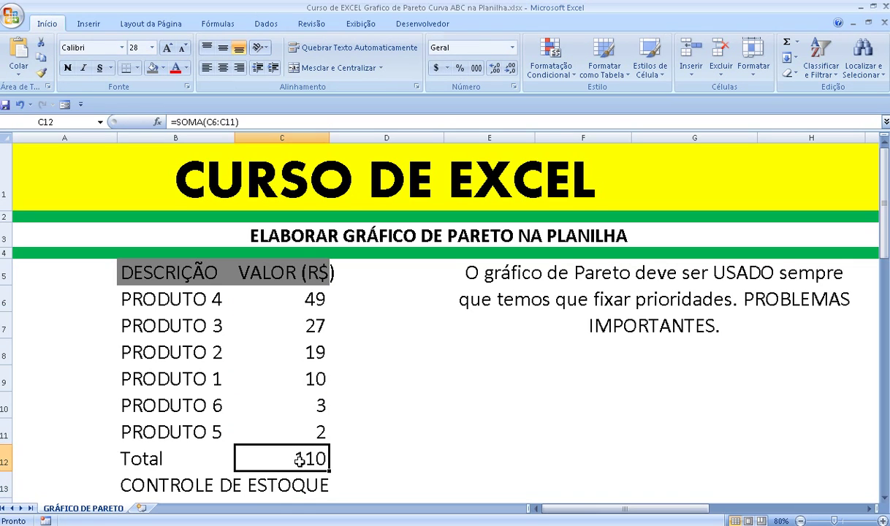
{"action": "double_click", "coordinate": [300, 459]}
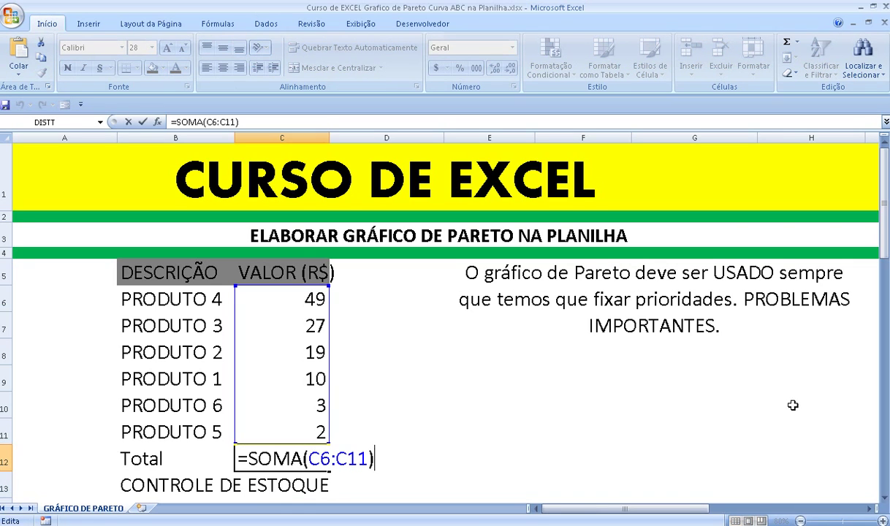
{"action": "key", "text": "Return"}
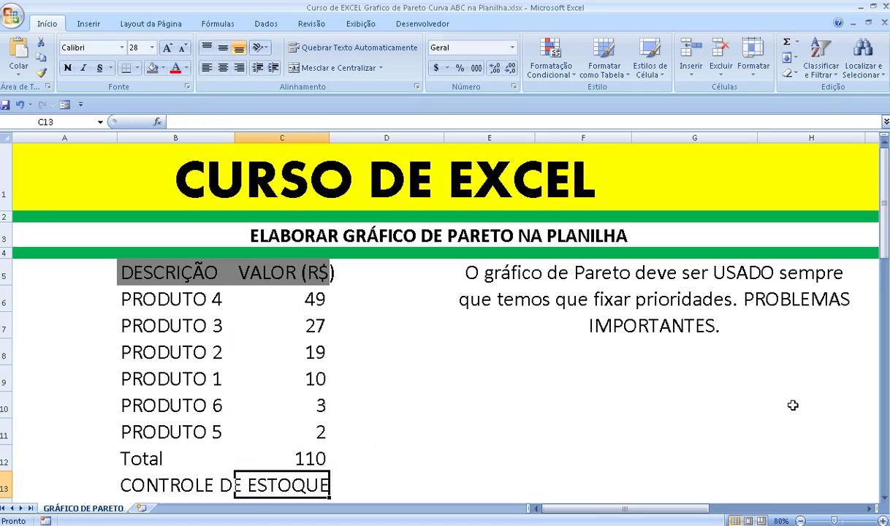
Correct PRODUTO 4's value from 49 to 39 in the formula bar so Total reads 100.
{"action": "left_click", "coordinate": [304, 295]}
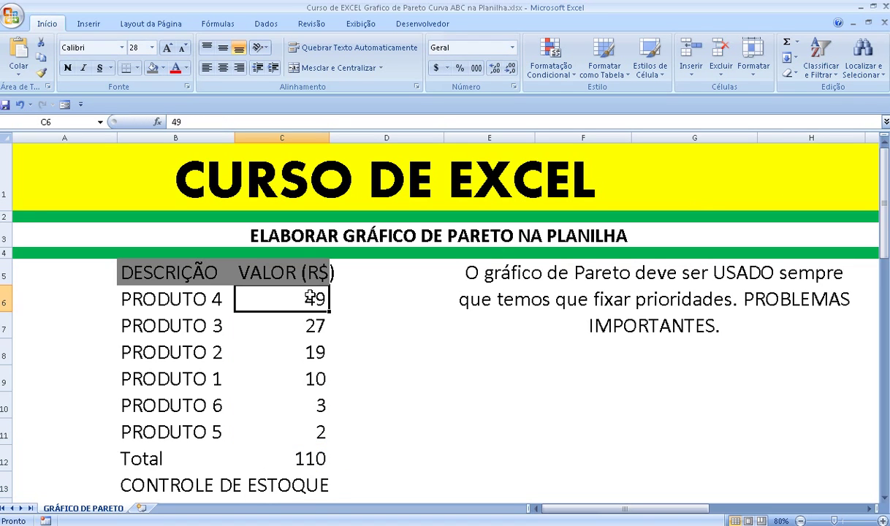
{"action": "left_click", "coordinate": [176, 122]}
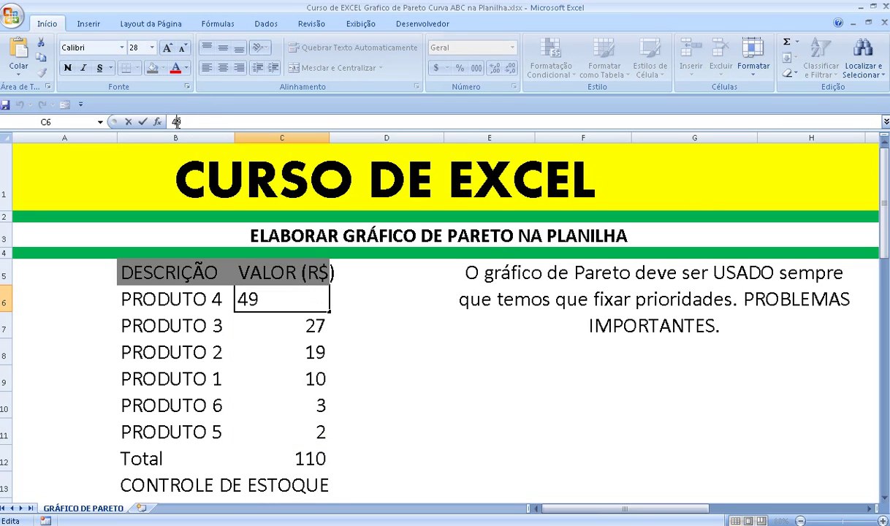
{"action": "key", "text": "BackSpace"}
{"action": "type", "text": "3"}
{"action": "key", "text": "Return"}
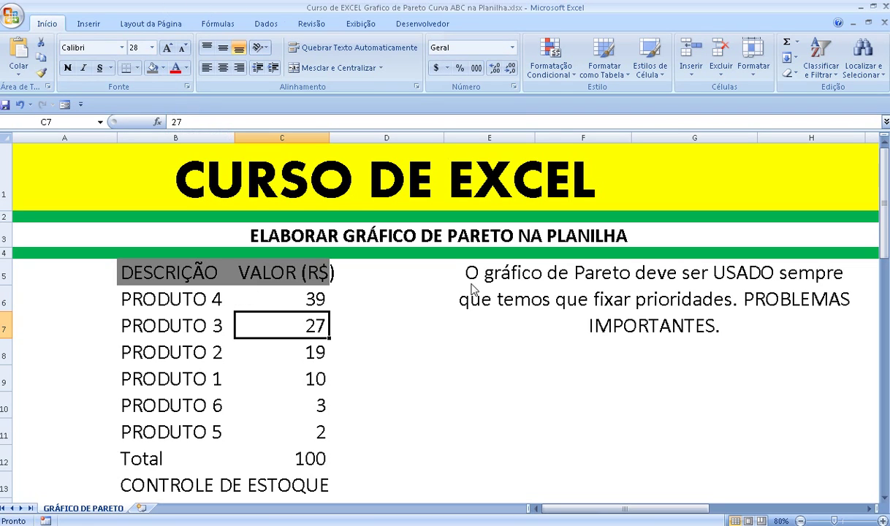
{"action": "left_click", "coordinate": [342, 278]}
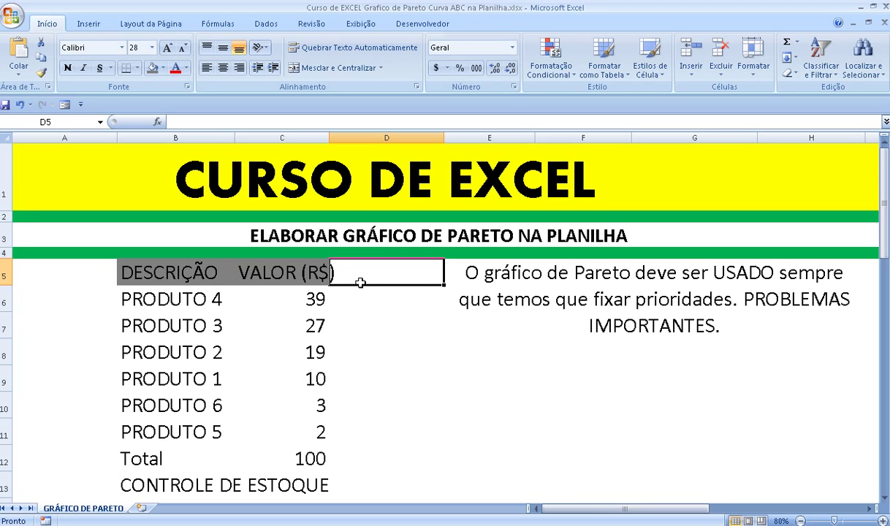
Head D5 with % and enter =C6/$C$12*100 in D6.
{"action": "type", "text": "%"}
{"action": "key", "text": "Return"}
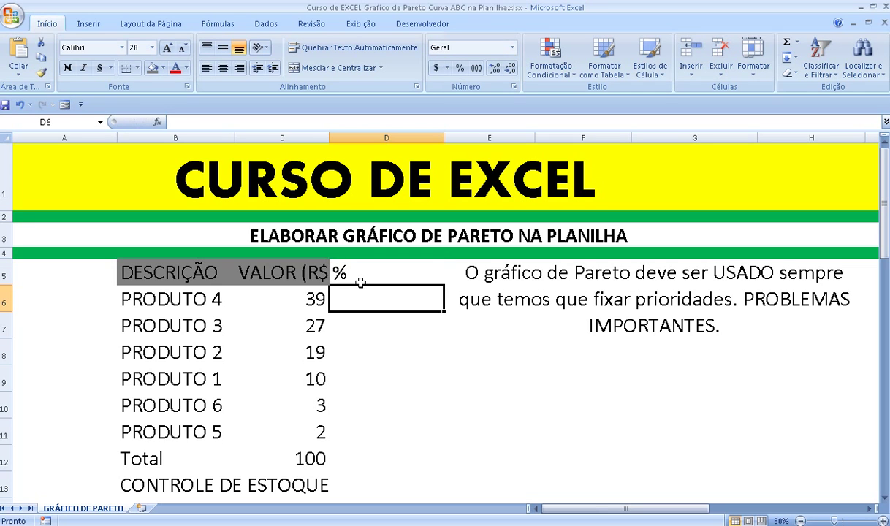
{"action": "type", "text": "="}
{"action": "left_click", "coordinate": [293, 292]}
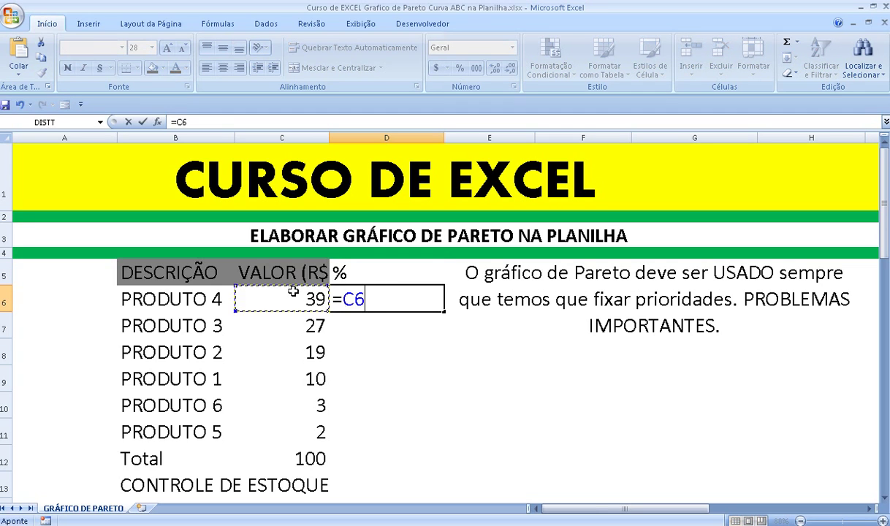
{"action": "type", "text": "/"}
{"action": "left_click", "coordinate": [299, 458]}
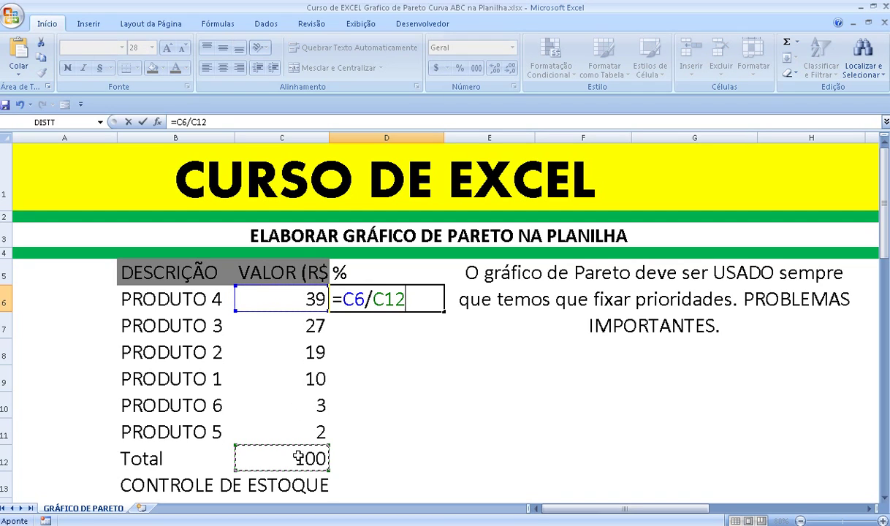
{"action": "left_click", "coordinate": [189, 122]}
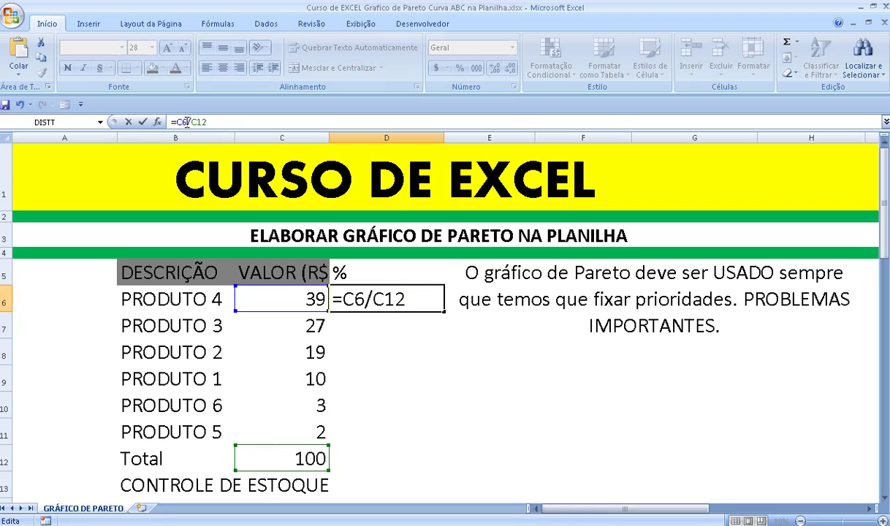
{"action": "type", "text": "$"}
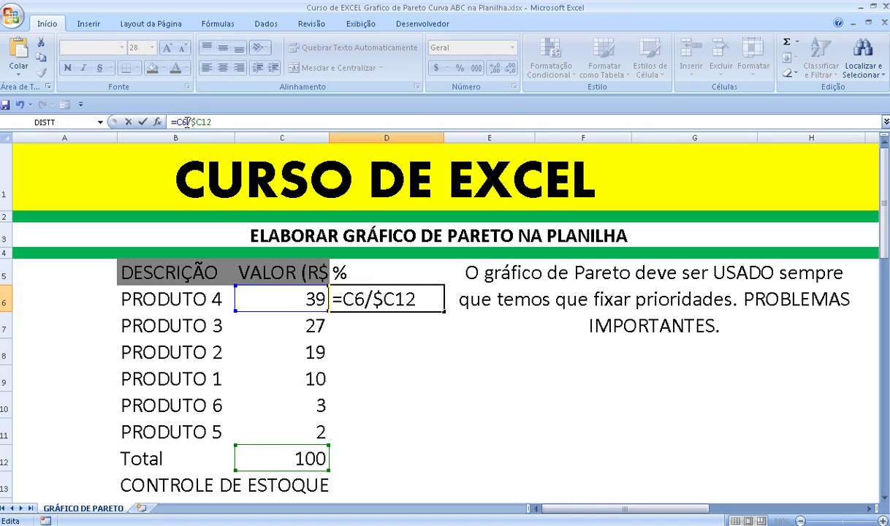
{"action": "key", "text": "Right"}
{"action": "type", "text": "$"}
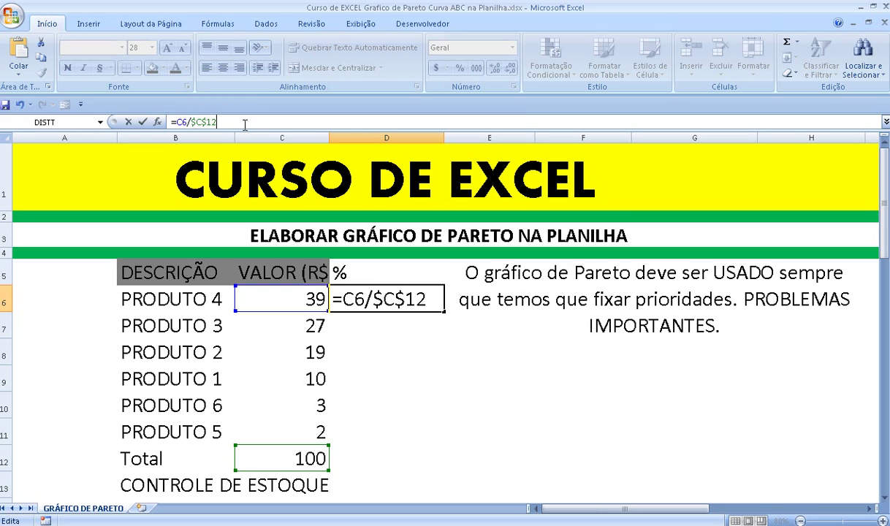
{"action": "type", "text": "*1"}
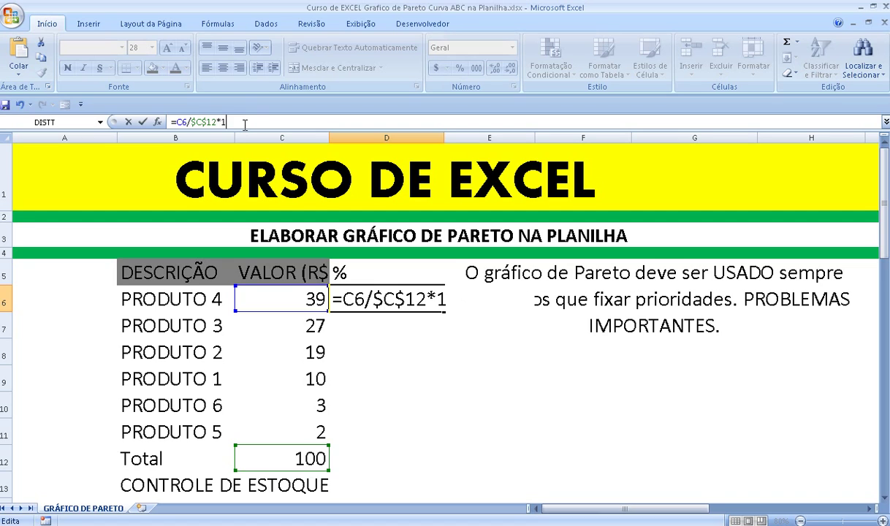
{"action": "type", "text": "00"}
{"action": "key", "text": "Return"}
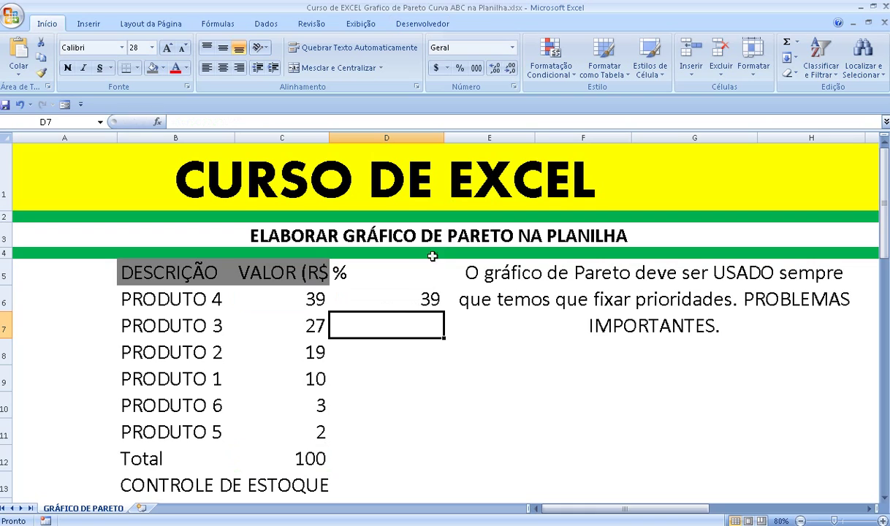
Copy the percentage formula down to D11, giving 39, 27, 19, 10, 3 and 2.
{"action": "left_click", "coordinate": [408, 295]}
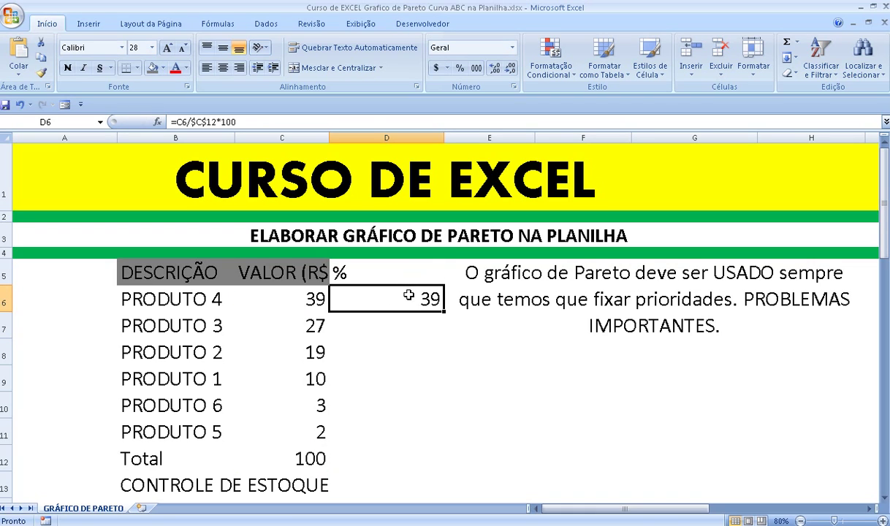
{"action": "left_click_drag", "start_coordinate": [443, 313], "coordinate": [428, 432]}
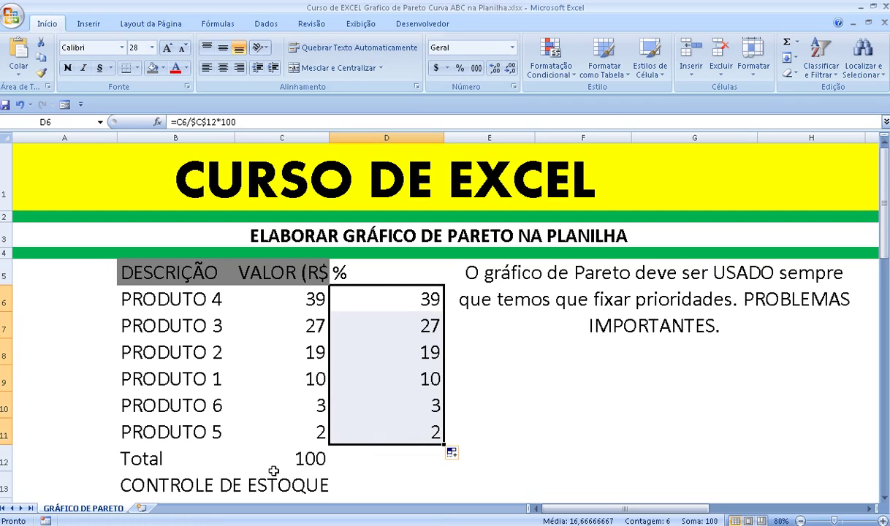
{"action": "left_click", "coordinate": [292, 459]}
{"action": "left_click", "coordinate": [345, 265]}
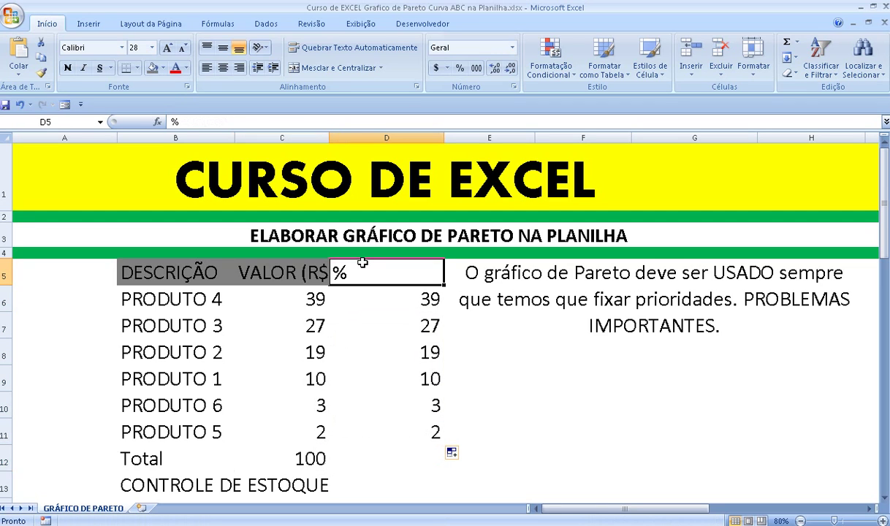
Centre the % header and insert a blank column at E.
{"action": "left_click", "coordinate": [221, 69]}
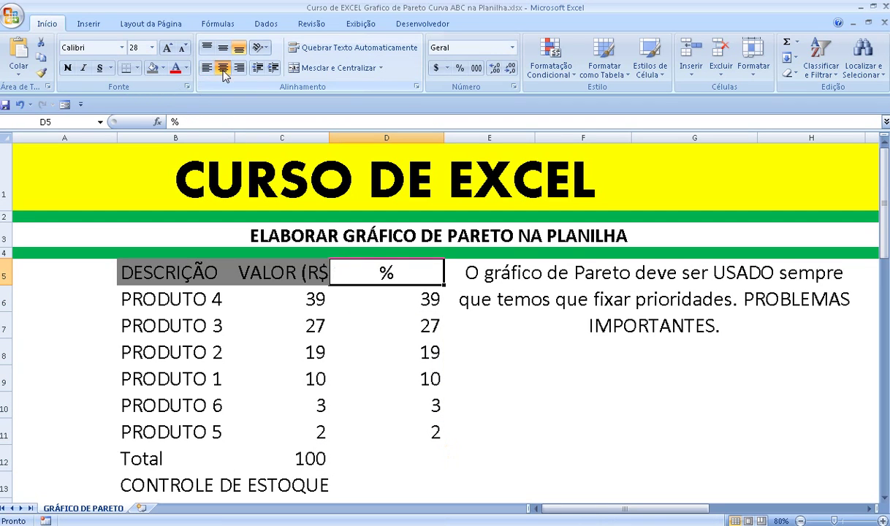
{"action": "left_click", "coordinate": [479, 137]}
{"action": "right_click", "coordinate": [497, 139]}
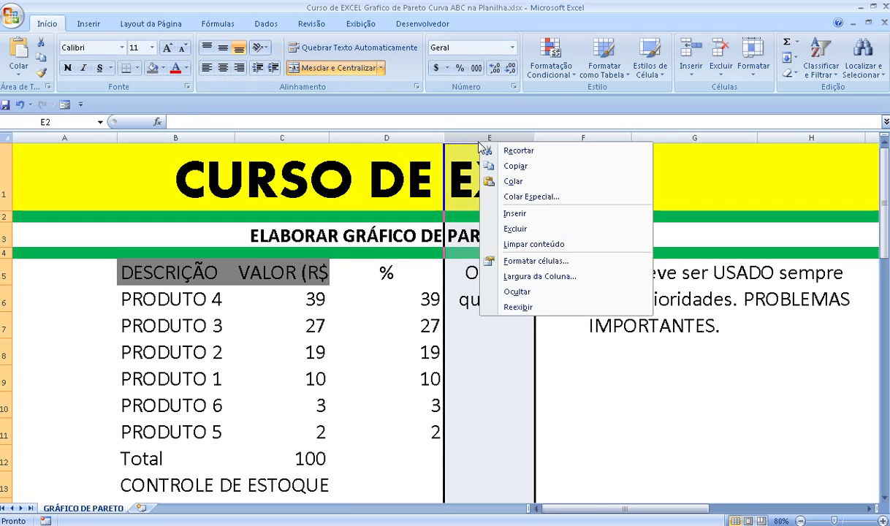
{"action": "left_click", "coordinate": [511, 215]}
Enter the header % ACUMULADO in E5, correcting the typo.
{"action": "left_click", "coordinate": [498, 273]}
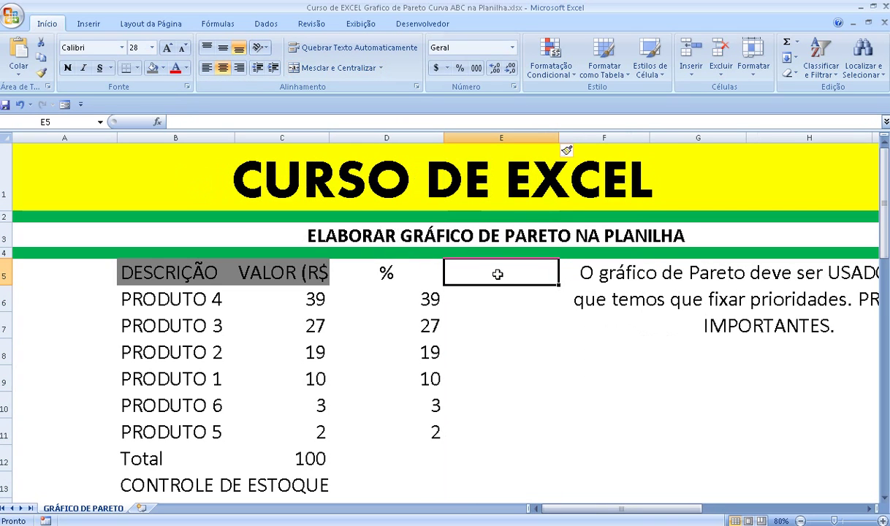
{"action": "type", "text": "%"}
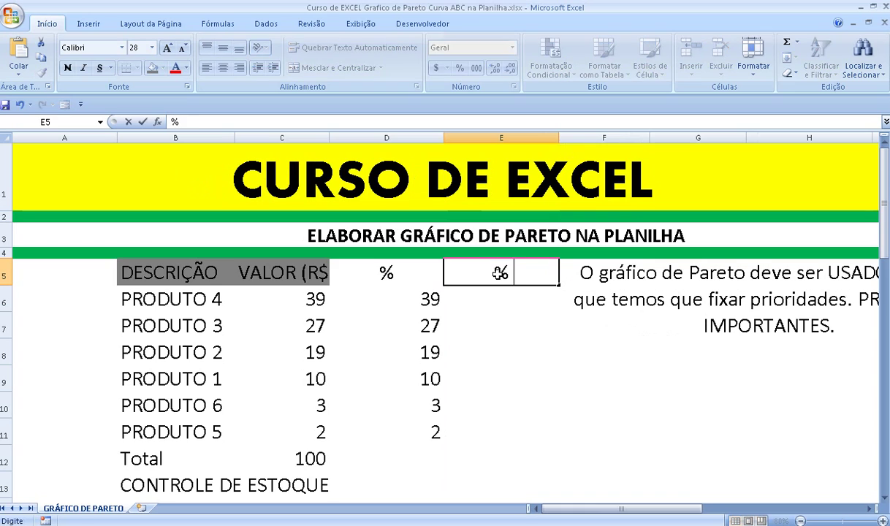
{"action": "type", "text": " AU"}
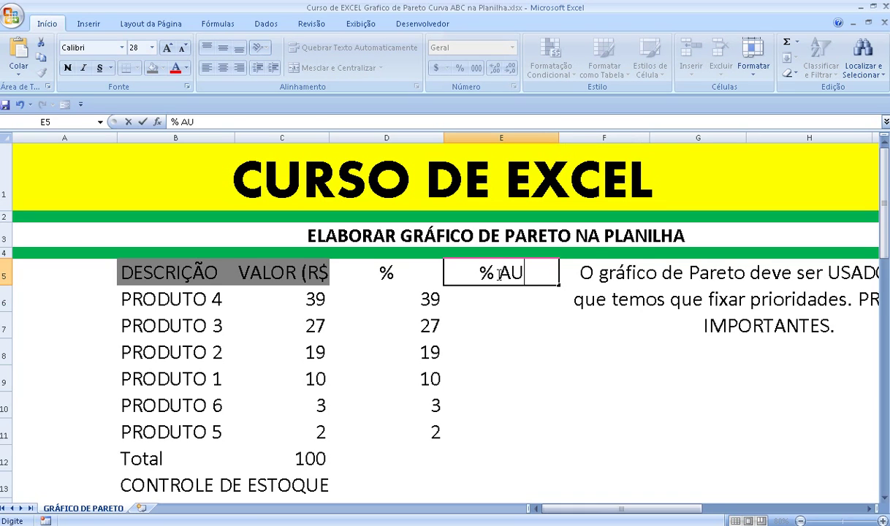
{"action": "type", "text": "CMULADOAC"}
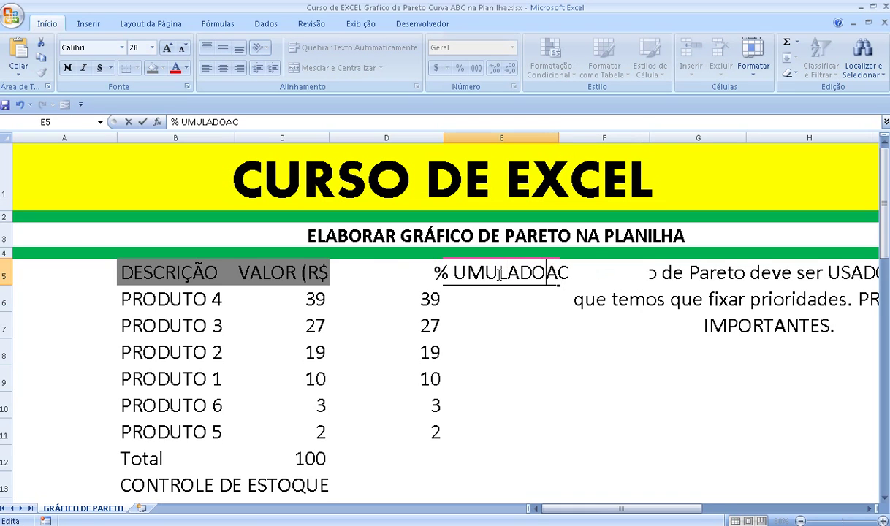
{"action": "key", "text": "BackSpace"}
{"action": "key", "text": "BackSpace"}
{"action": "key", "text": "BackSpace"}
{"action": "key", "text": "BackSpace"}
{"action": "key", "text": "BackSpace"}
{"action": "key", "text": "BackSpace"}
{"action": "key", "text": "BackSpace"}
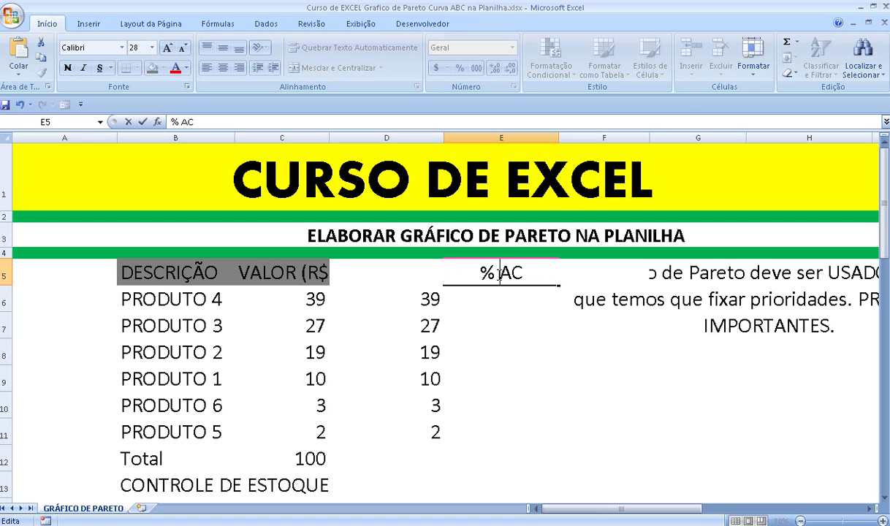
{"action": "type", "text": "UM"}
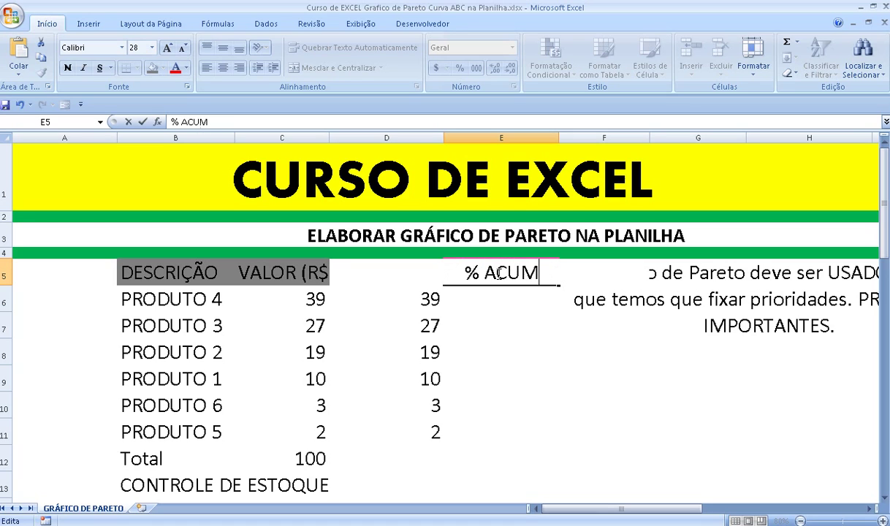
{"action": "type", "text": "ULADO"}
{"action": "key", "text": "Return"}
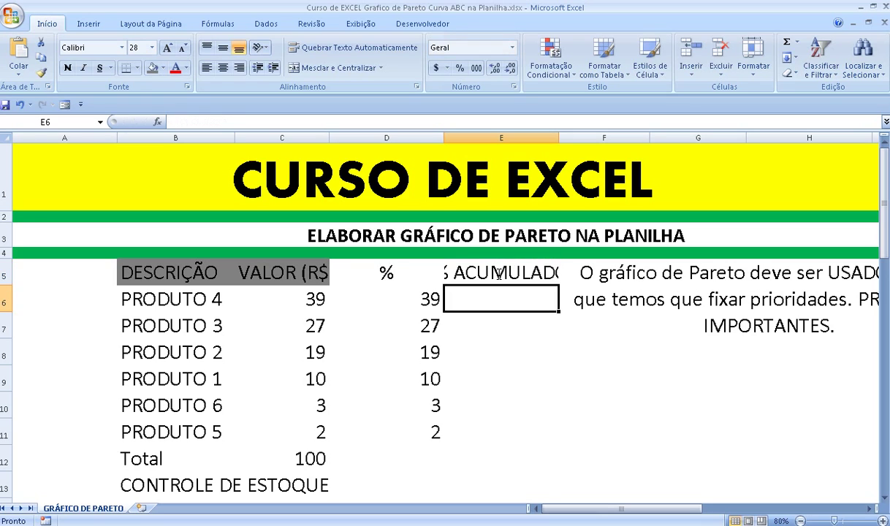
Enter =D6 in E6 and =E6+D7 in E7, copying it down for running totals 39 to 100.
{"action": "type", "text": "="}
{"action": "key", "text": "Left"}
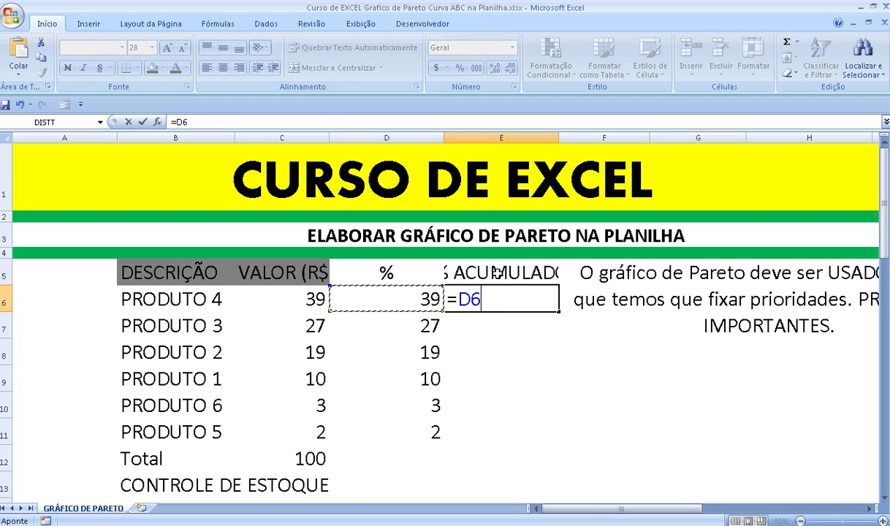
{"action": "key", "text": "Return"}
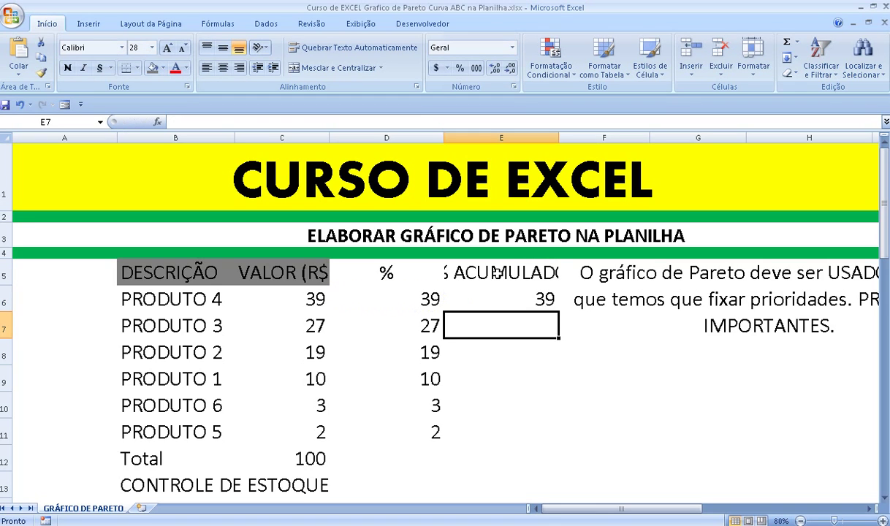
{"action": "type", "text": "="}
{"action": "left_click", "coordinate": [500, 291]}
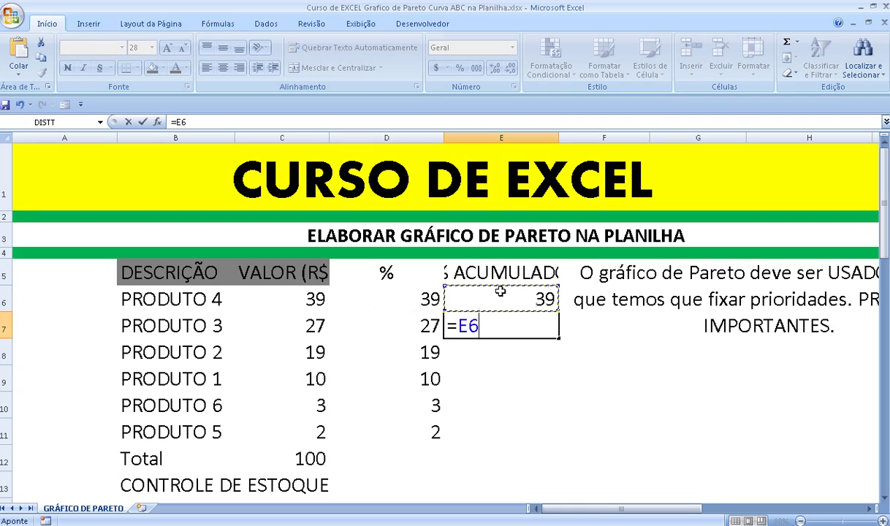
{"action": "type", "text": "+"}
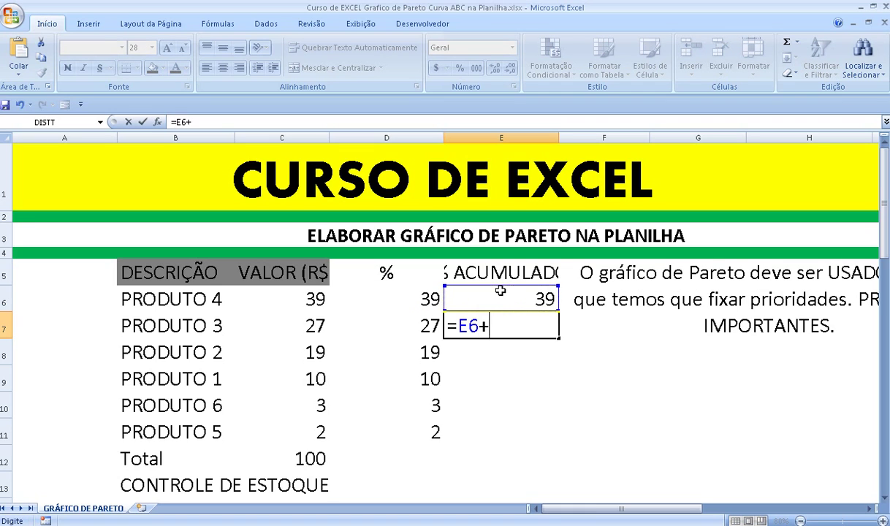
{"action": "left_click", "coordinate": [424, 326]}
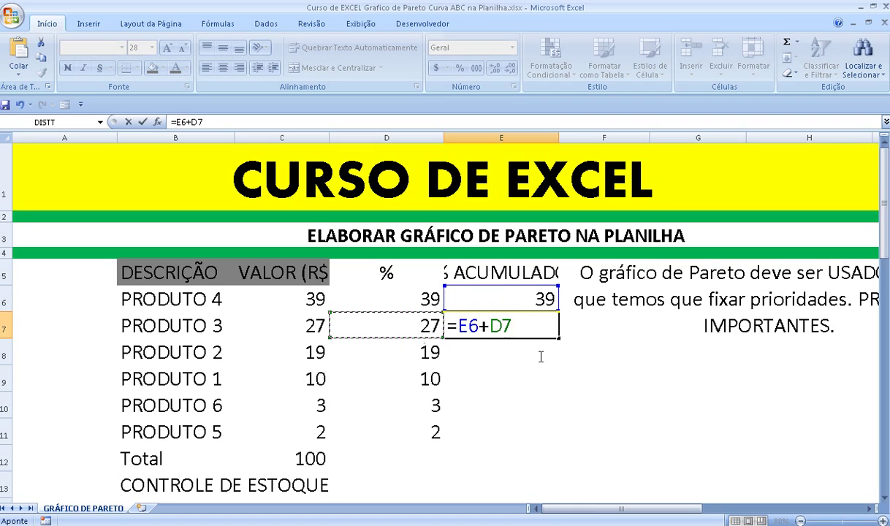
{"action": "key", "text": "Return"}
{"action": "left_click", "coordinate": [536, 324]}
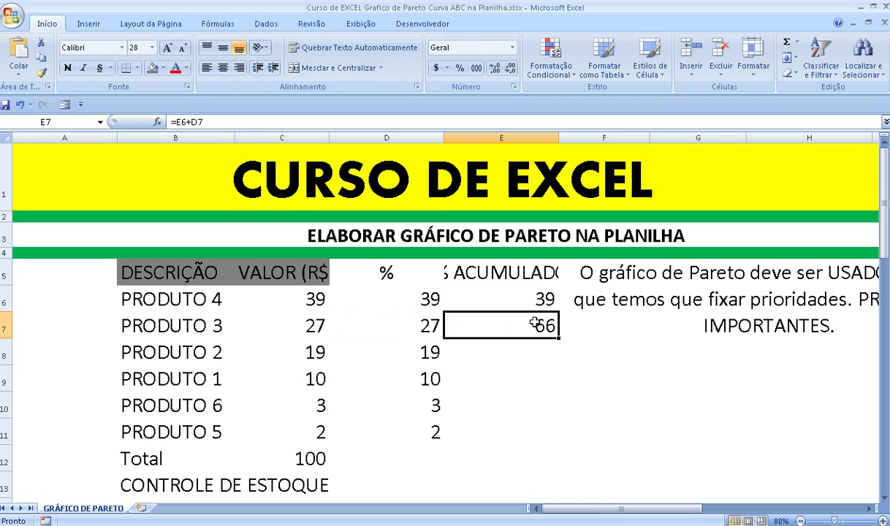
{"action": "left_click_drag", "start_coordinate": [558, 338], "coordinate": [555, 443]}
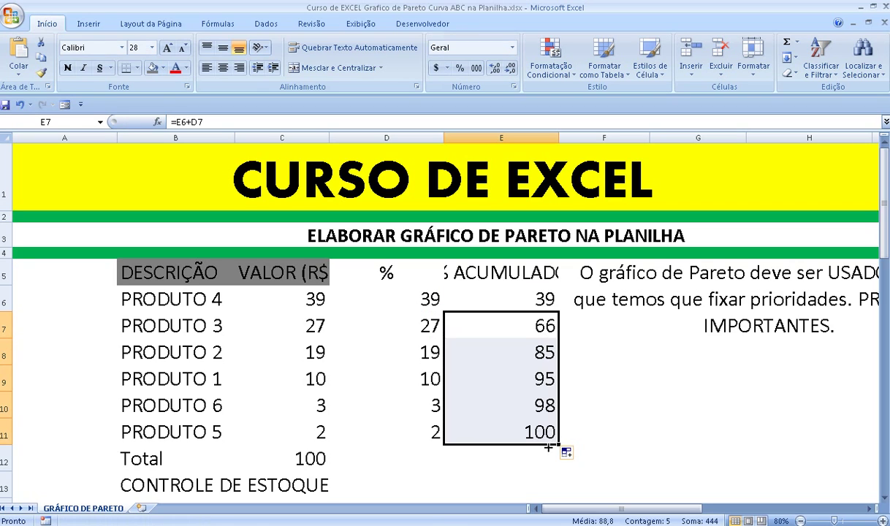
{"action": "left_click", "coordinate": [548, 302]}
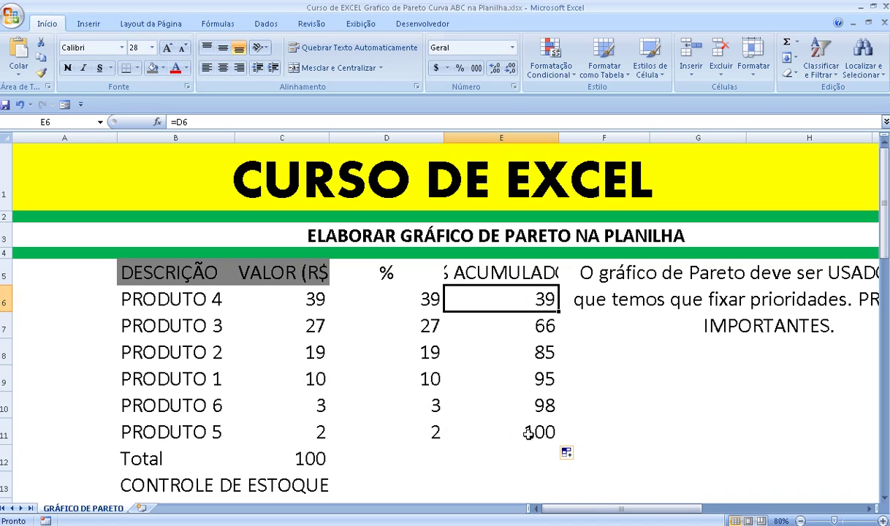
Fill D5:E5 grey, narrow column A and widen column E to fit % ACUMULADO.
{"action": "left_click_drag", "start_coordinate": [350, 265], "coordinate": [460, 264]}
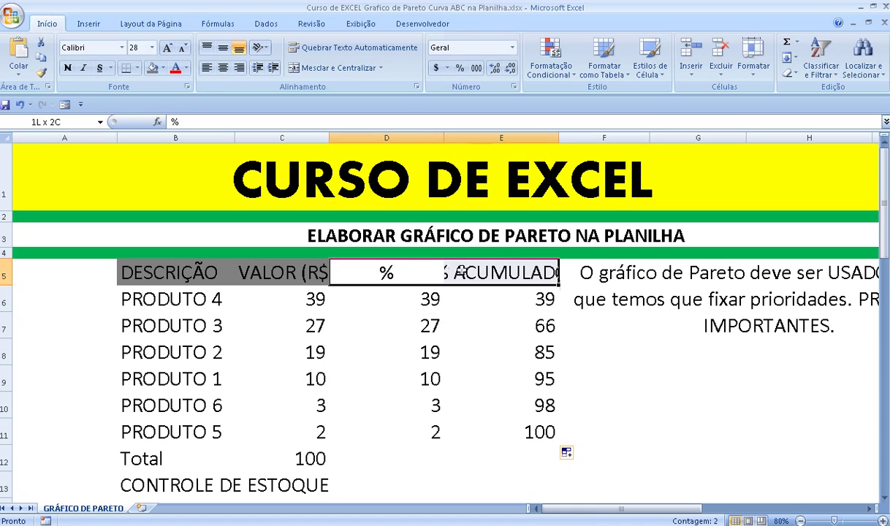
{"action": "left_click", "coordinate": [152, 68]}
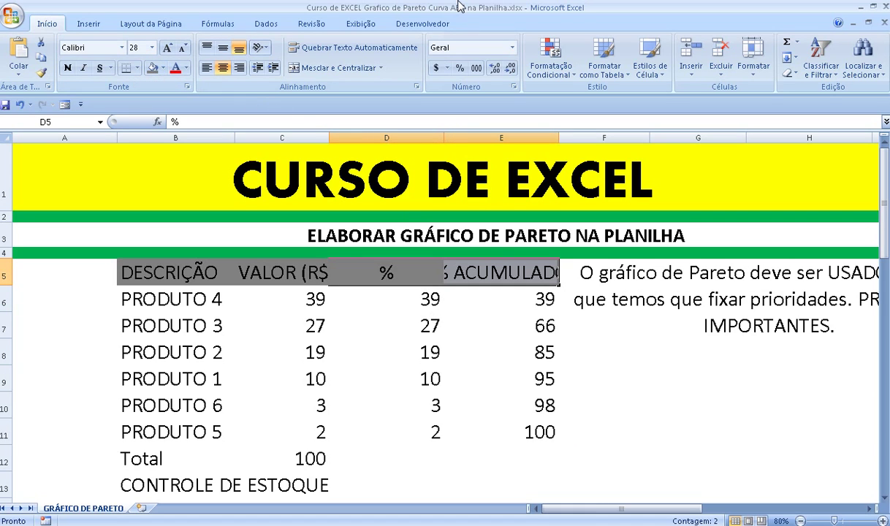
{"action": "left_click_drag", "start_coordinate": [117, 138], "coordinate": [36, 147]}
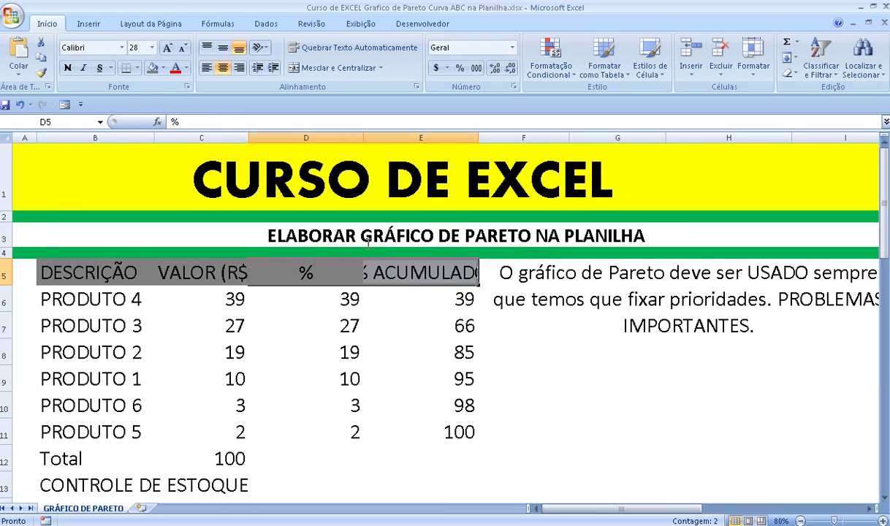
{"action": "left_click_drag", "start_coordinate": [479, 137], "coordinate": [510, 140]}
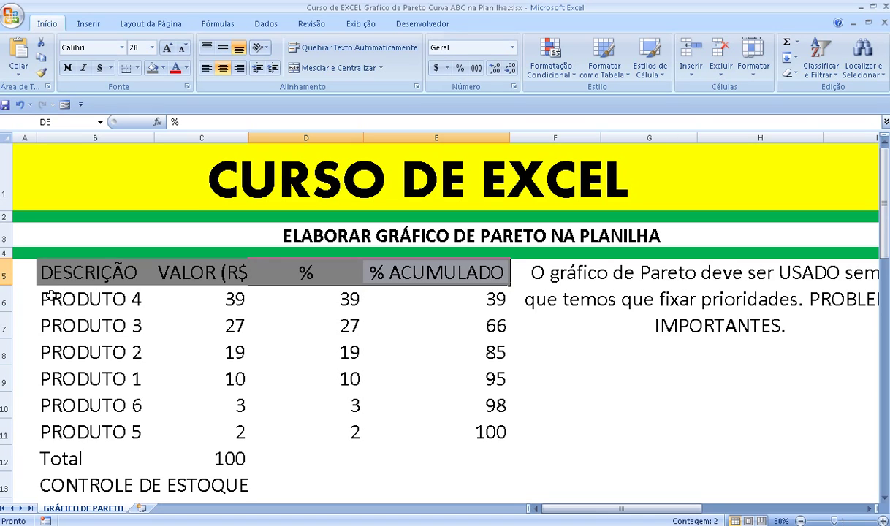
Select product names and values B6:C11 plus, with Ctrl, the cumulative range E6:E10.
{"action": "left_click", "coordinate": [54, 296]}
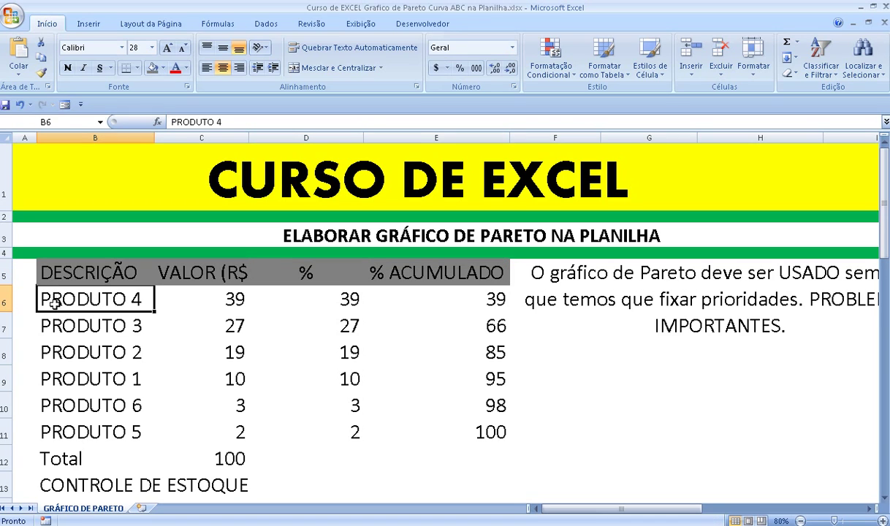
{"action": "left_click_drag", "start_coordinate": [54, 295], "coordinate": [66, 432]}
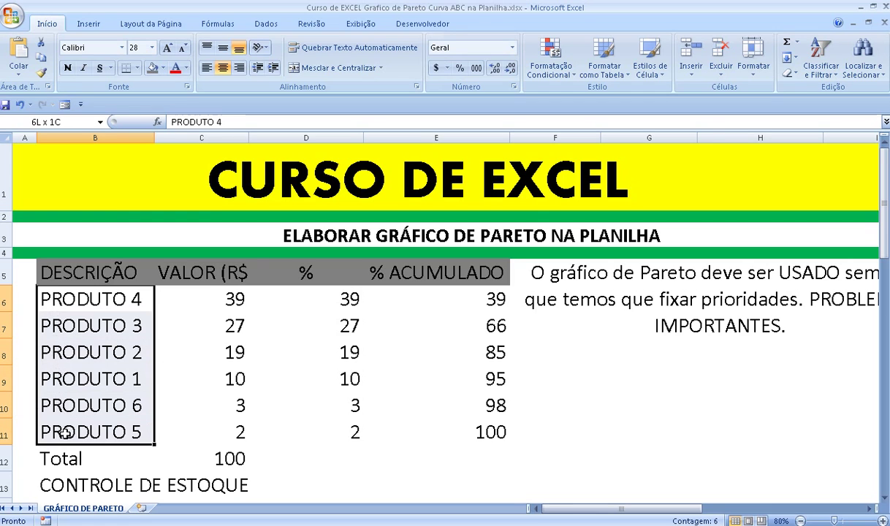
{"action": "left_click_drag", "start_coordinate": [66, 433], "coordinate": [168, 435]}
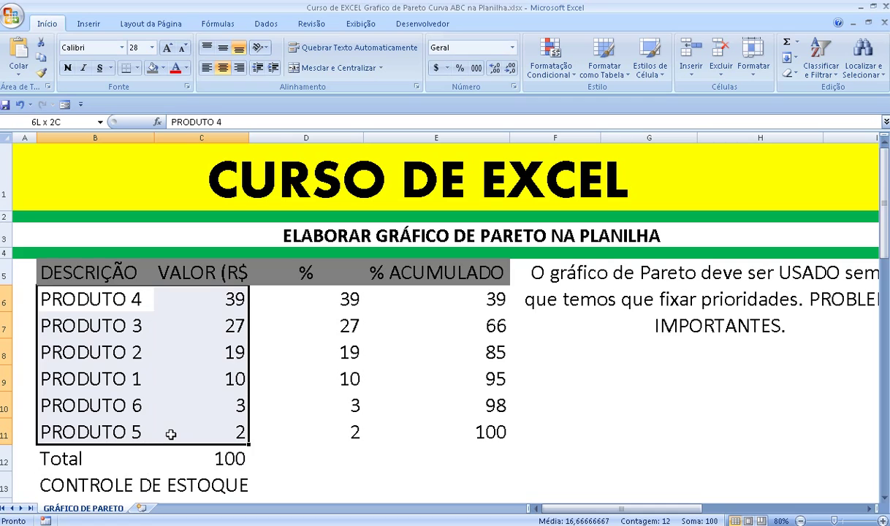
{"action": "left_click_drag", "start_coordinate": [170, 434], "coordinate": [172, 435]}
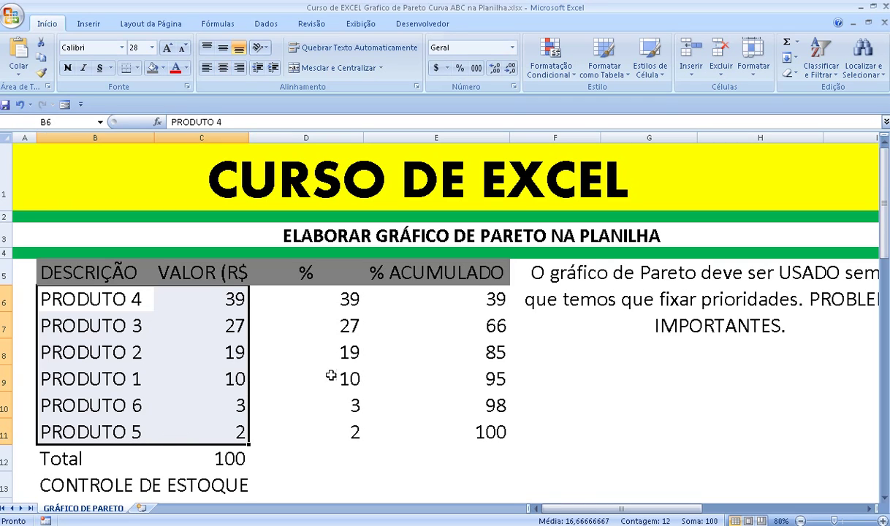
{"action": "left_click_drag", "start_coordinate": [483, 298], "coordinate": [479, 405]}
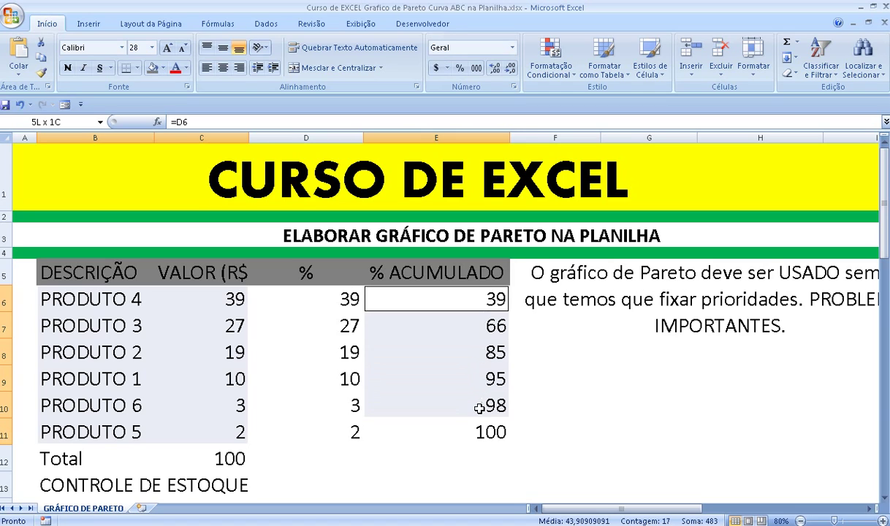
{"action": "left_click_drag", "start_coordinate": [479, 409], "coordinate": [479, 409]}
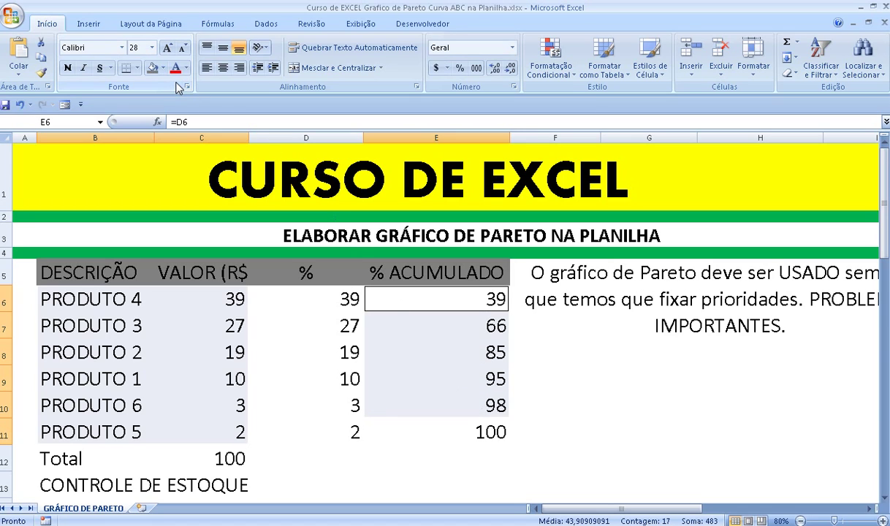
Insert the first 2D clustered column chart from Inserir > Colunas.
{"action": "left_click", "coordinate": [92, 27]}
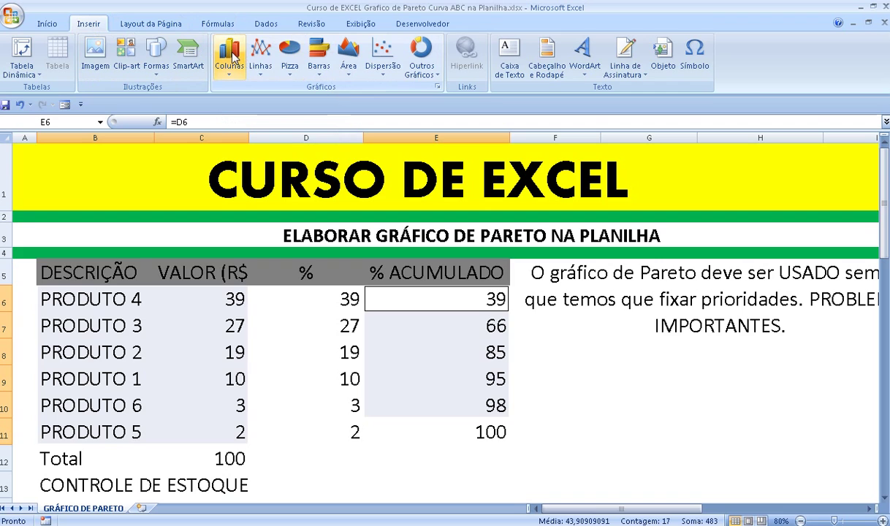
{"action": "left_click", "coordinate": [234, 59]}
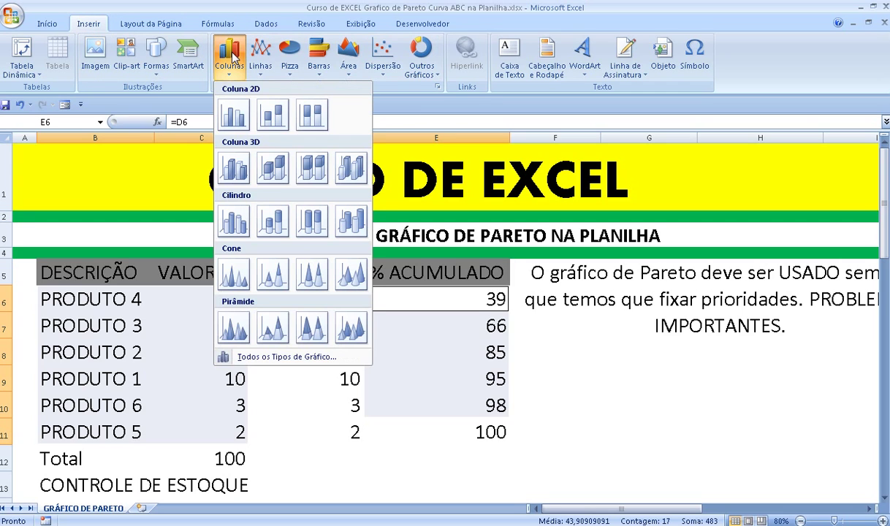
{"action": "left_click", "coordinate": [235, 115]}
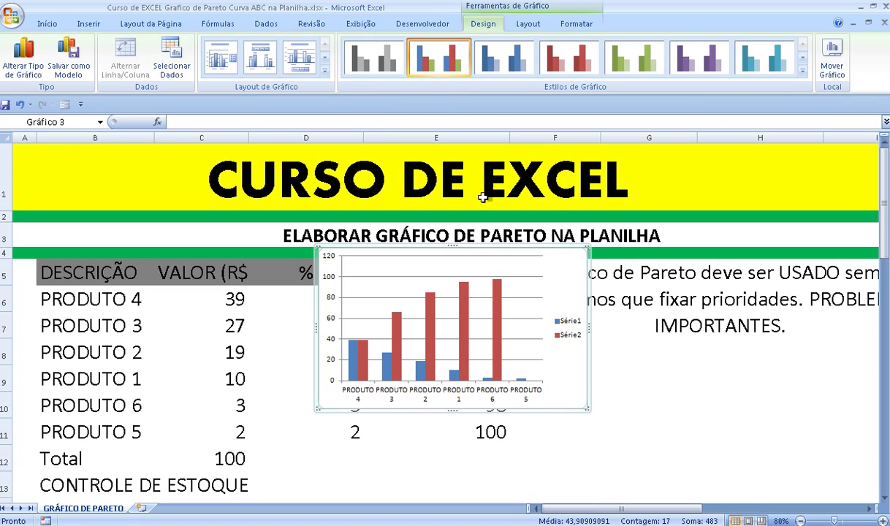
Change the Série2 series to a Linha chart type so it draws over the value columns.
{"action": "left_click", "coordinate": [497, 300]}
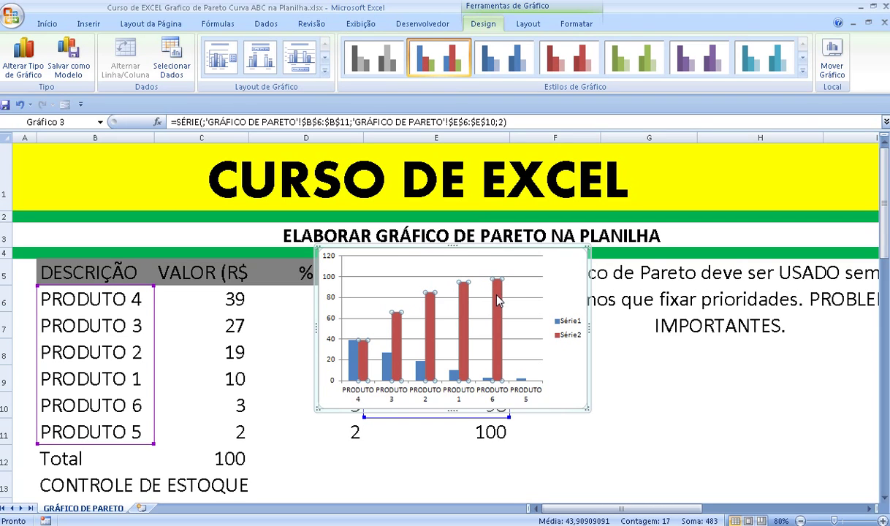
{"action": "right_click", "coordinate": [497, 299]}
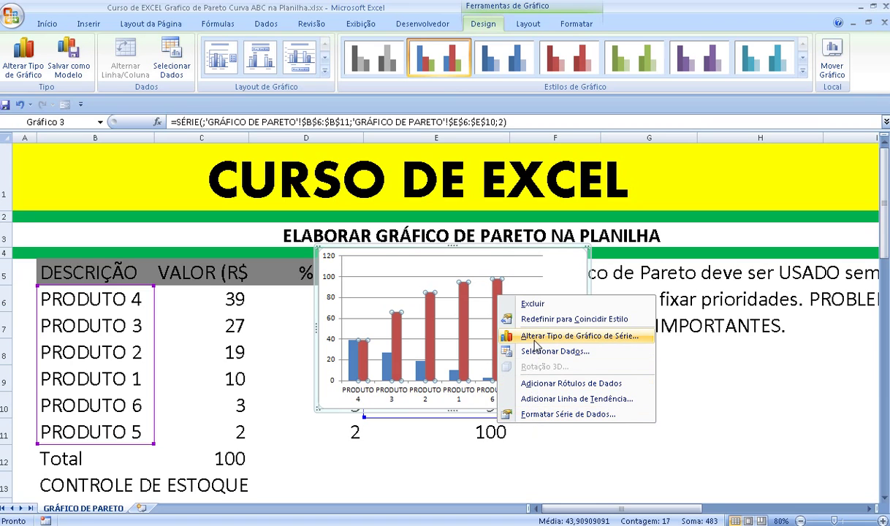
{"action": "left_click", "coordinate": [538, 337]}
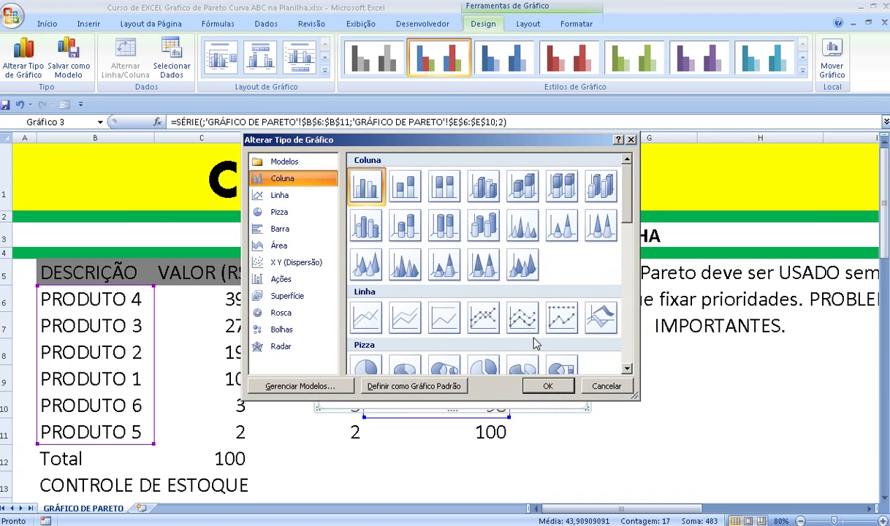
{"action": "left_click", "coordinate": [380, 318]}
{"action": "left_click", "coordinate": [547, 386]}
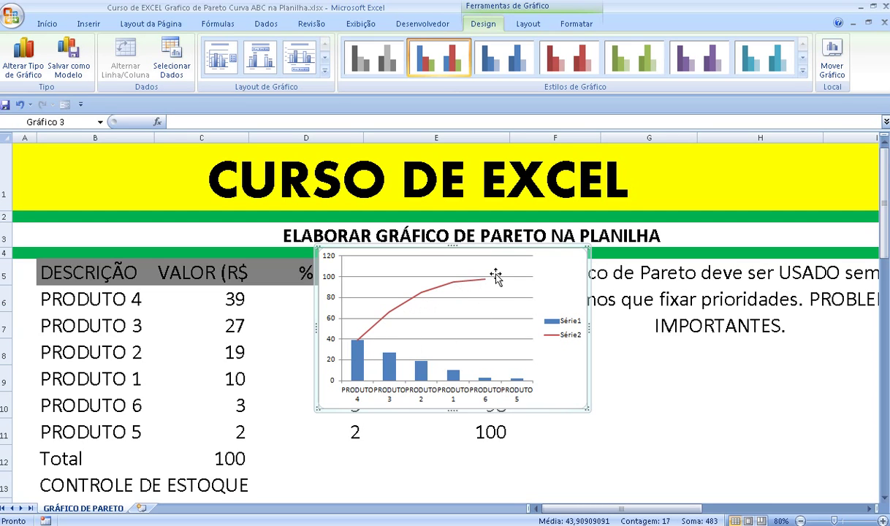
Enter the label 'CURVA ABC' in cell E13.
{"action": "left_click", "coordinate": [705, 402]}
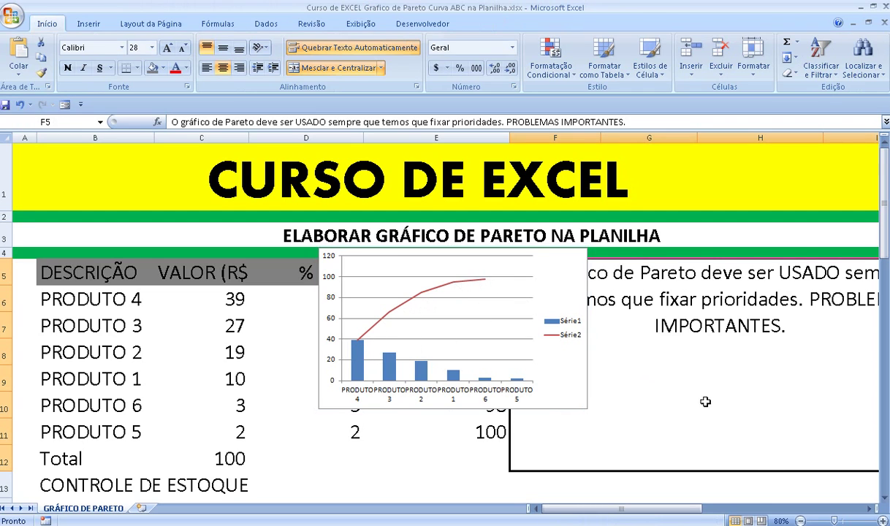
{"action": "left_click", "coordinate": [434, 475]}
{"action": "type", "text": "C"}
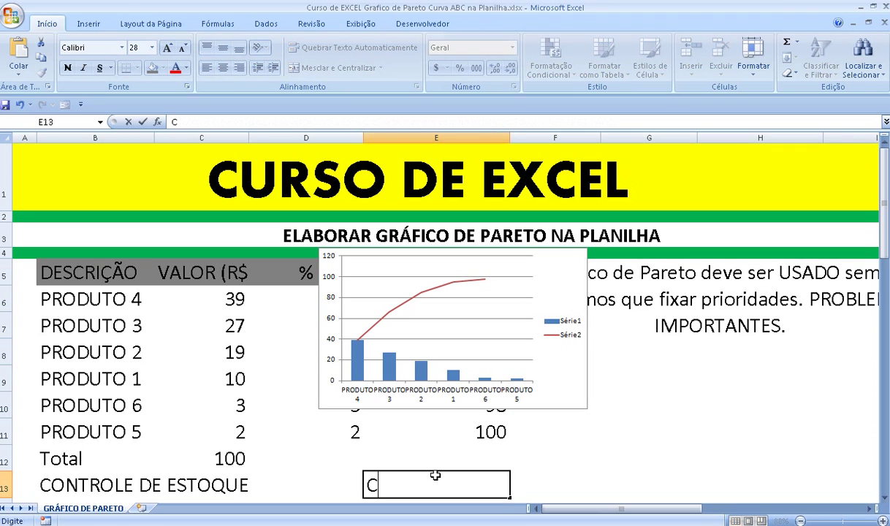
{"action": "type", "text": "URVA ABC"}
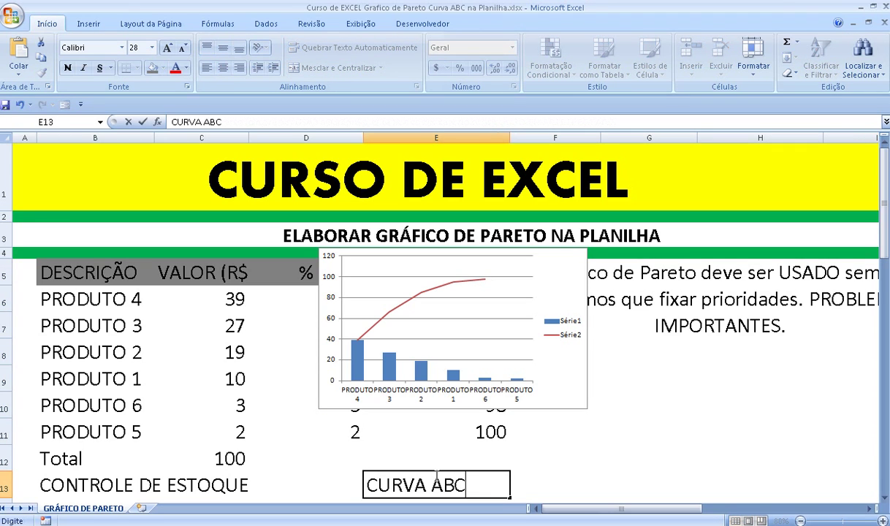
{"action": "key", "text": "Return"}
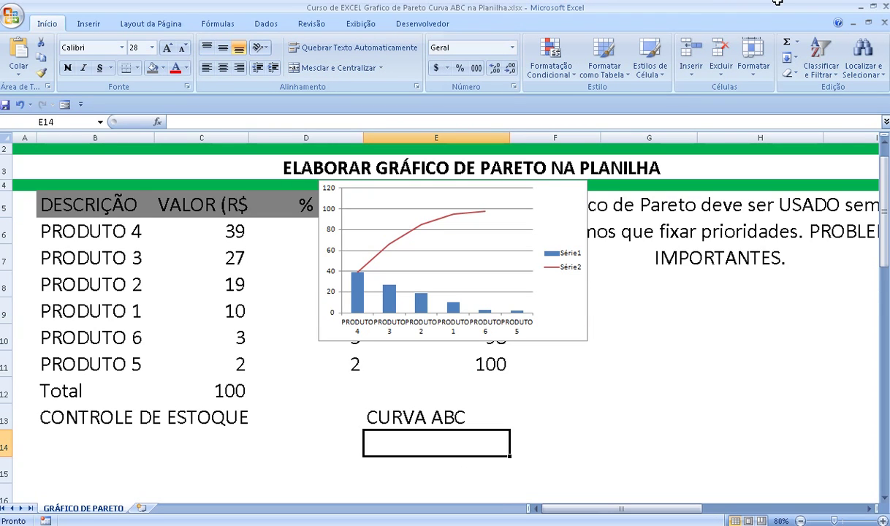
Enlarge the Pareto chart, adjust its plot area, and shift it down off the % columns.
{"action": "left_click", "coordinate": [527, 288]}
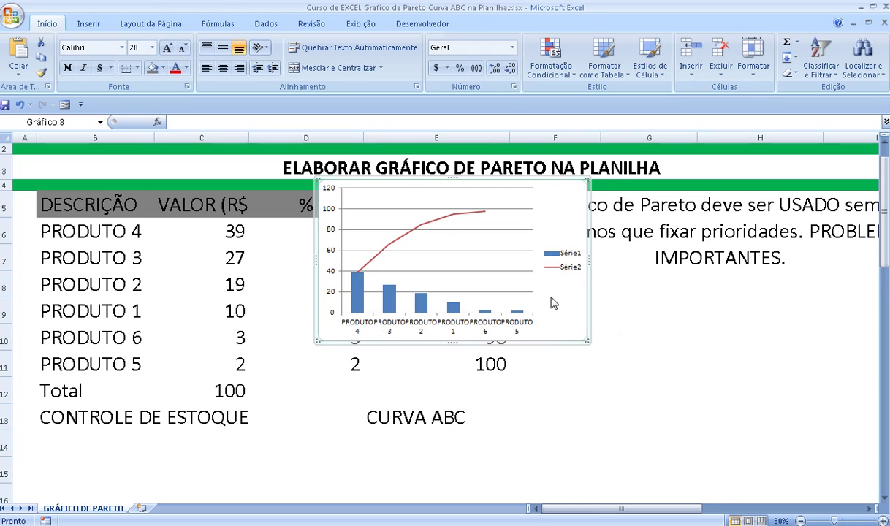
{"action": "left_click_drag", "start_coordinate": [587, 346], "coordinate": [723, 402]}
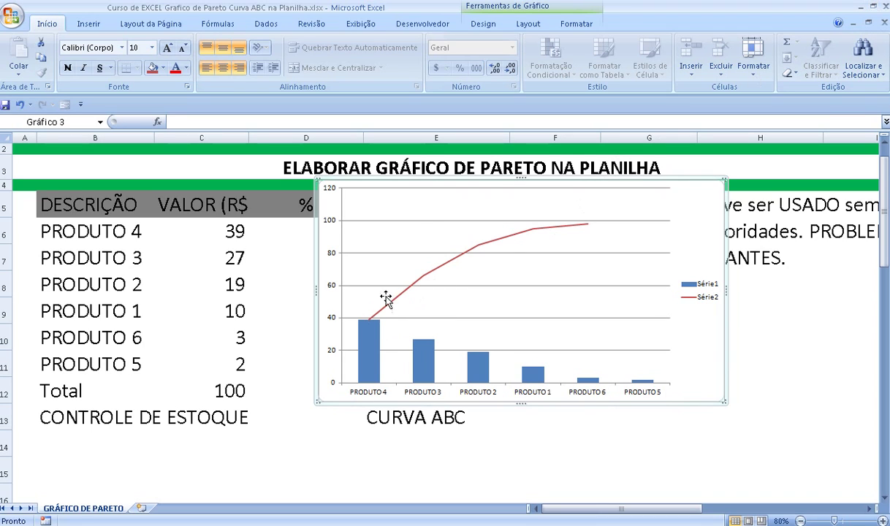
{"action": "left_click", "coordinate": [629, 313]}
{"action": "left_click_drag", "start_coordinate": [629, 316], "coordinate": [681, 320]}
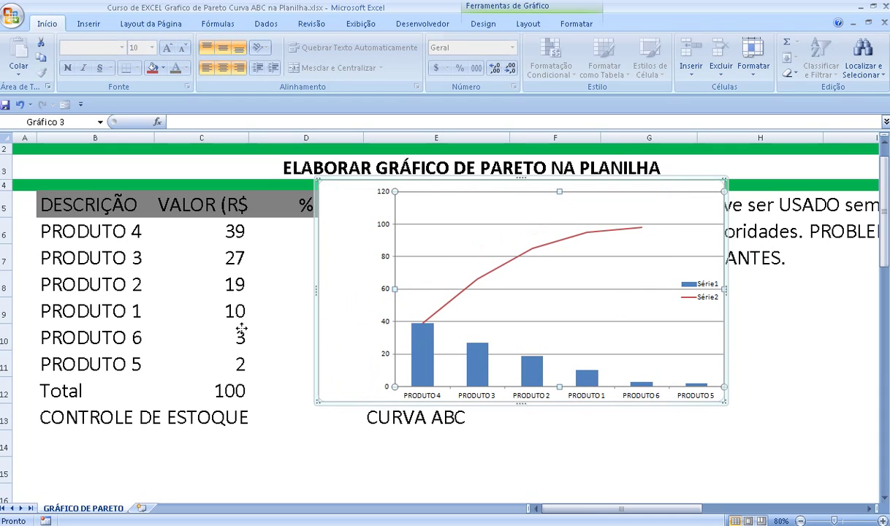
{"action": "left_click_drag", "start_coordinate": [276, 313], "coordinate": [212, 324]}
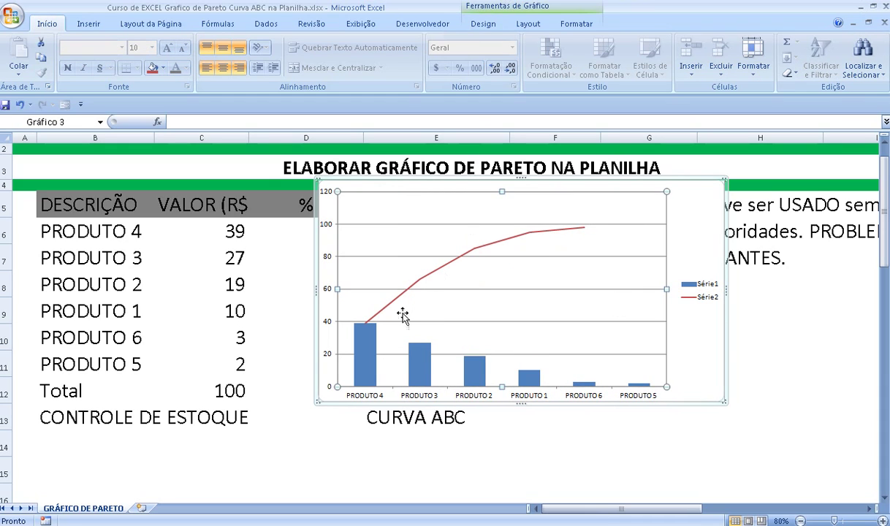
{"action": "left_click", "coordinate": [385, 192]}
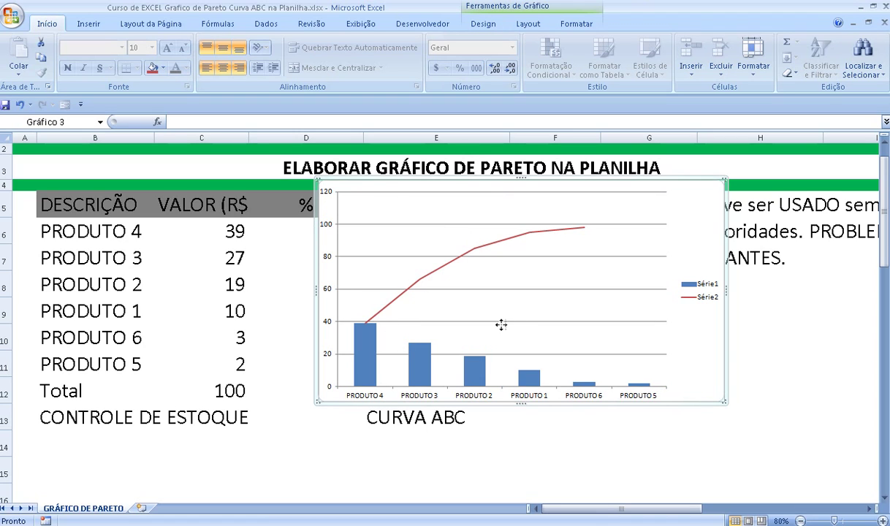
{"action": "left_click_drag", "start_coordinate": [338, 334], "coordinate": [337, 332]}
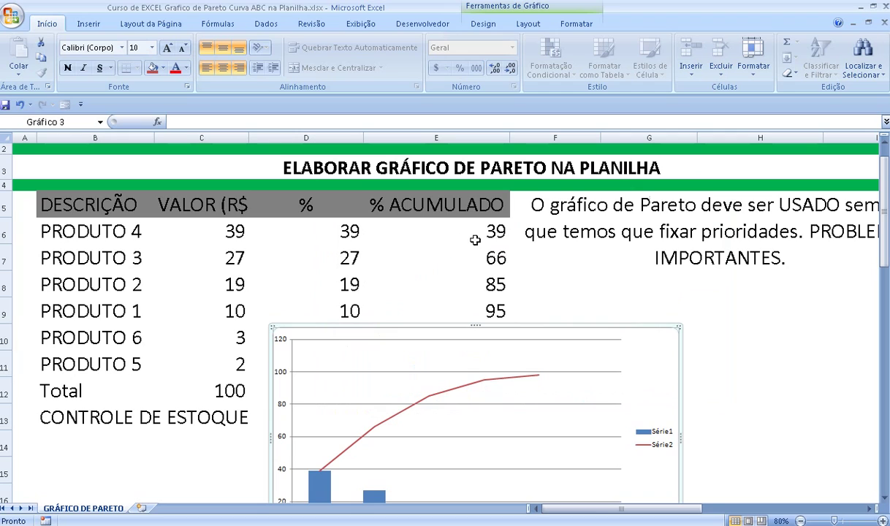